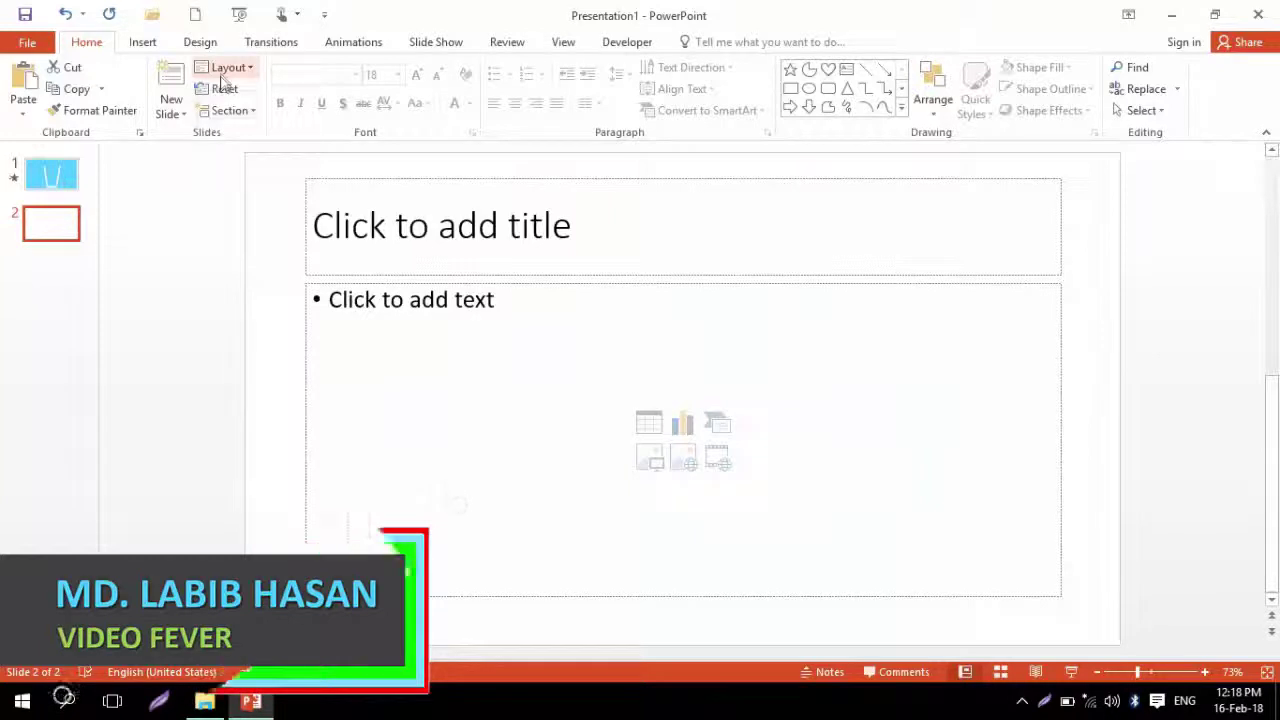
Show the Home layout gallery for the newly added second slide
left_click(228, 67)
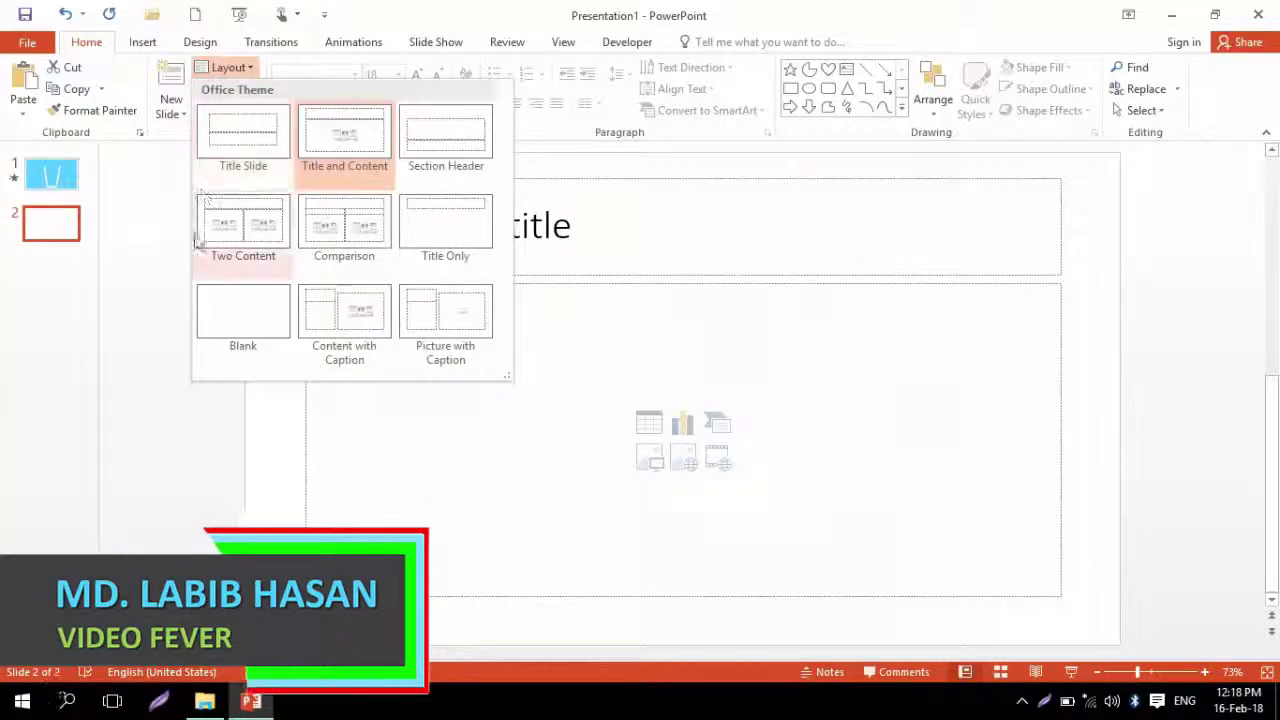
Switch slide 2 to the Blank layout and draw a tall blue rounded rectangle on it
left_click(223, 320)
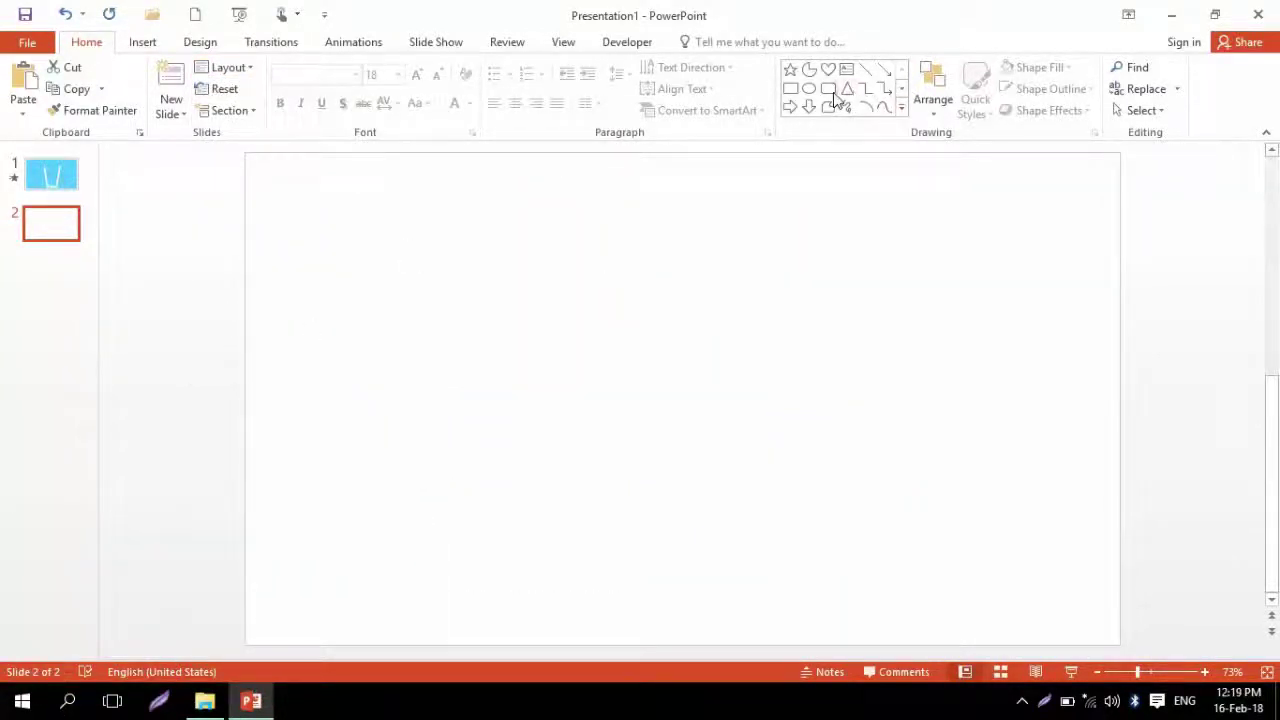
mouse_move(585, 268)
left_mouse_down()
mouse_move(806, 567)
mouse_move(830, 627)
left_mouse_up()
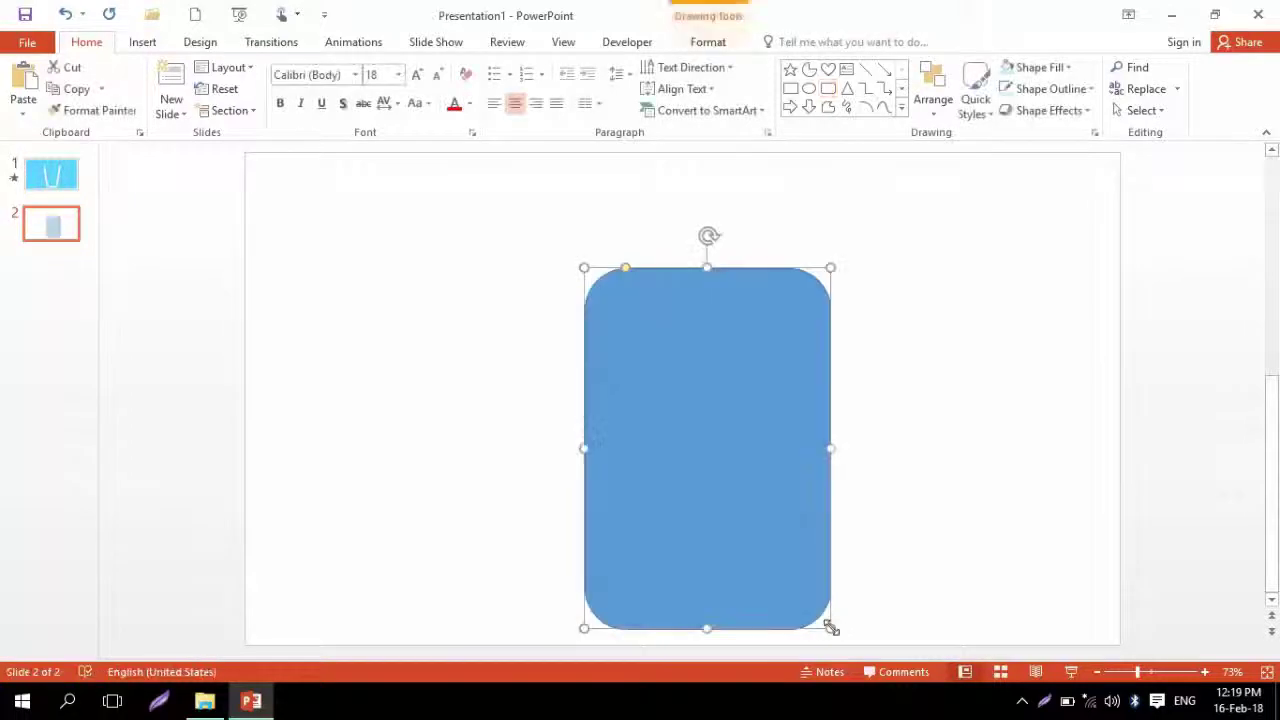
right_click(674, 307)
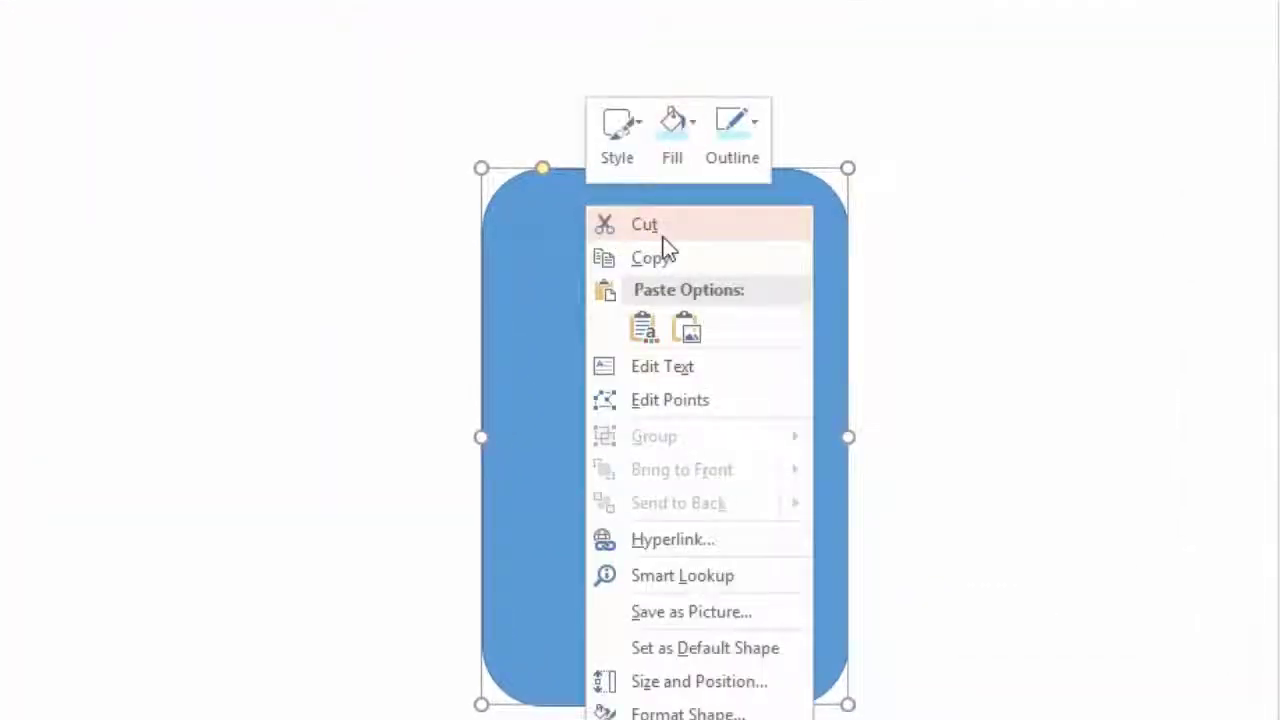
In Edit Points mode, delete the rounded top corner points so the shape's top is flat
left_click(641, 399)
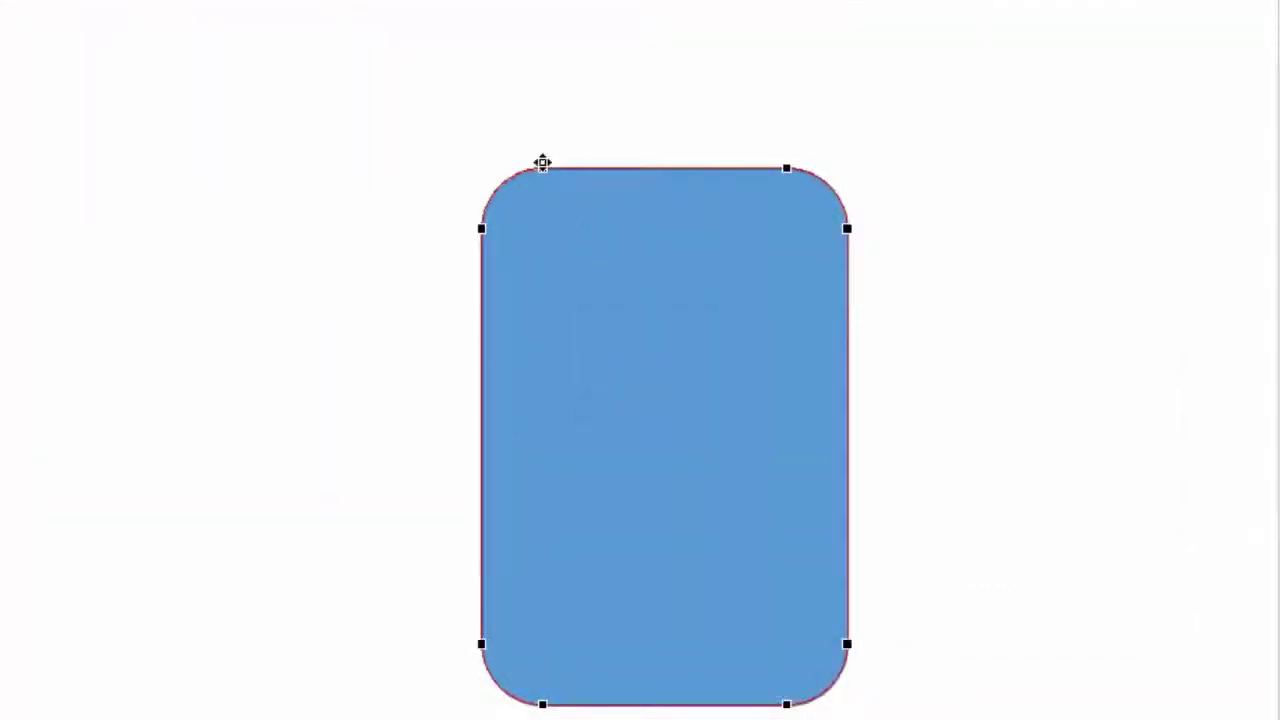
left_click(541, 165)
right_click(545, 168)
left_click(636, 248)
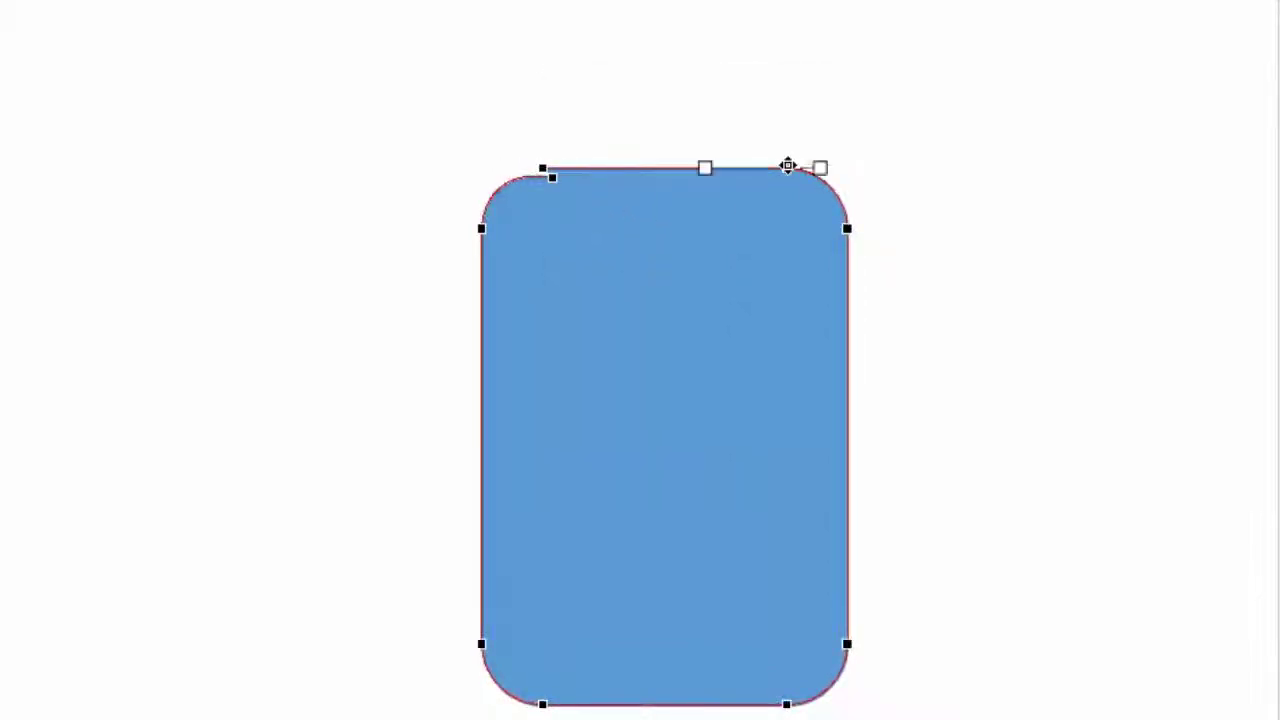
right_click(788, 165)
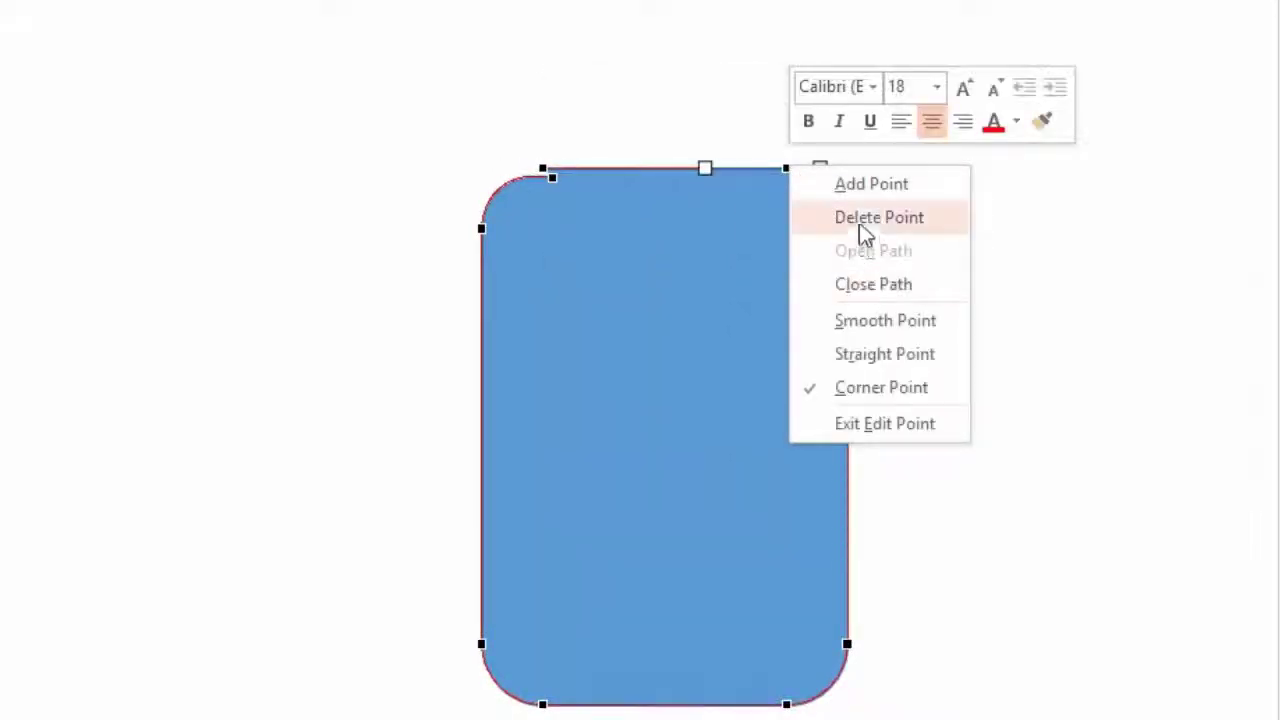
left_click(848, 219)
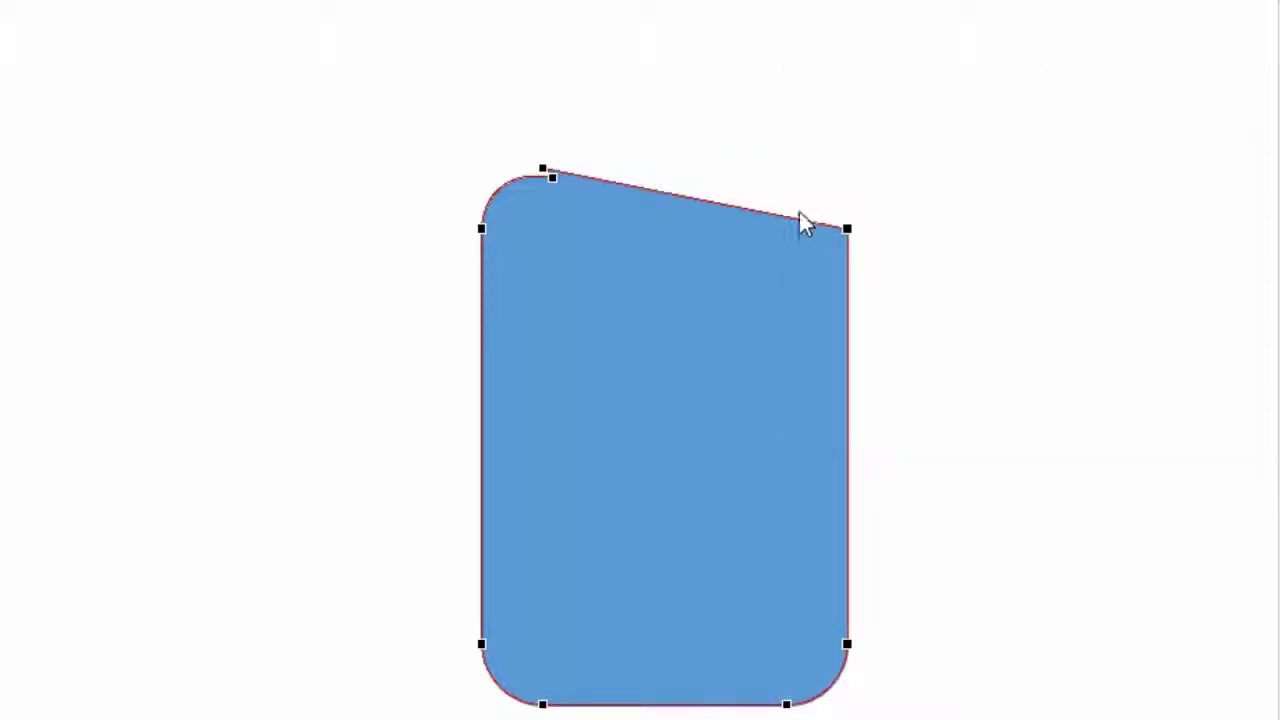
right_click(552, 177)
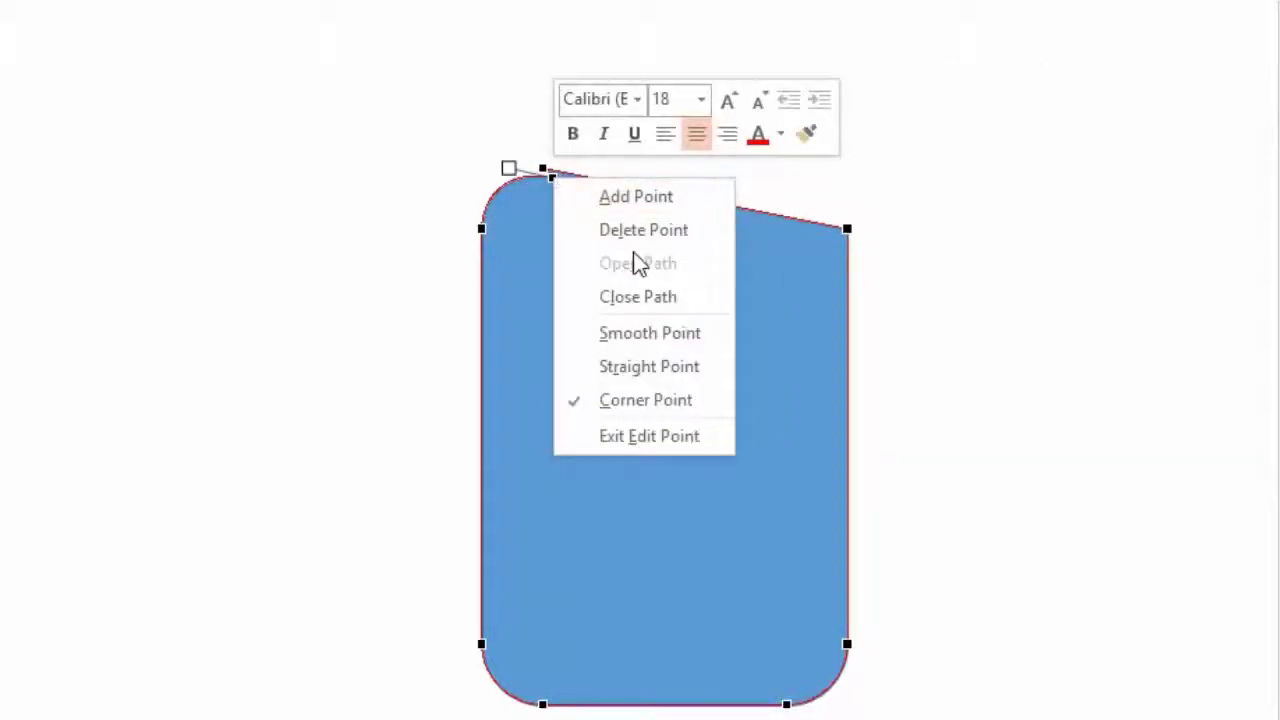
left_click(634, 232)
right_click(543, 172)
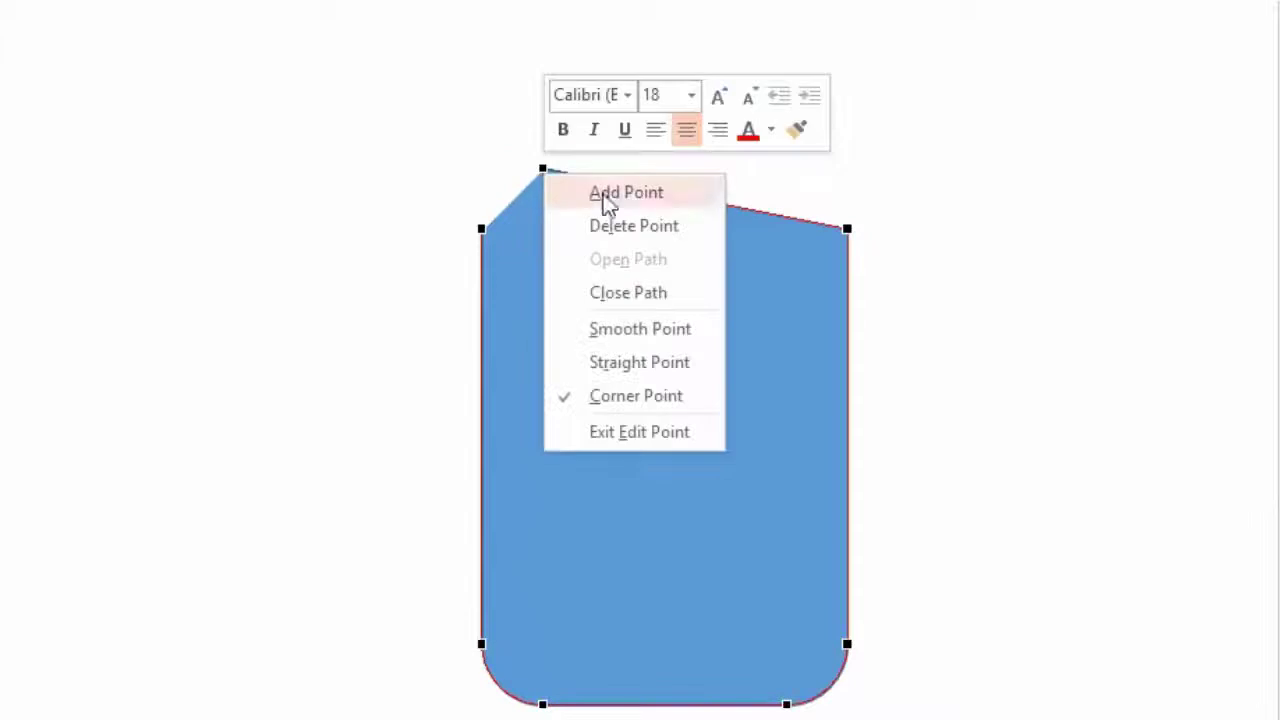
left_click(630, 242)
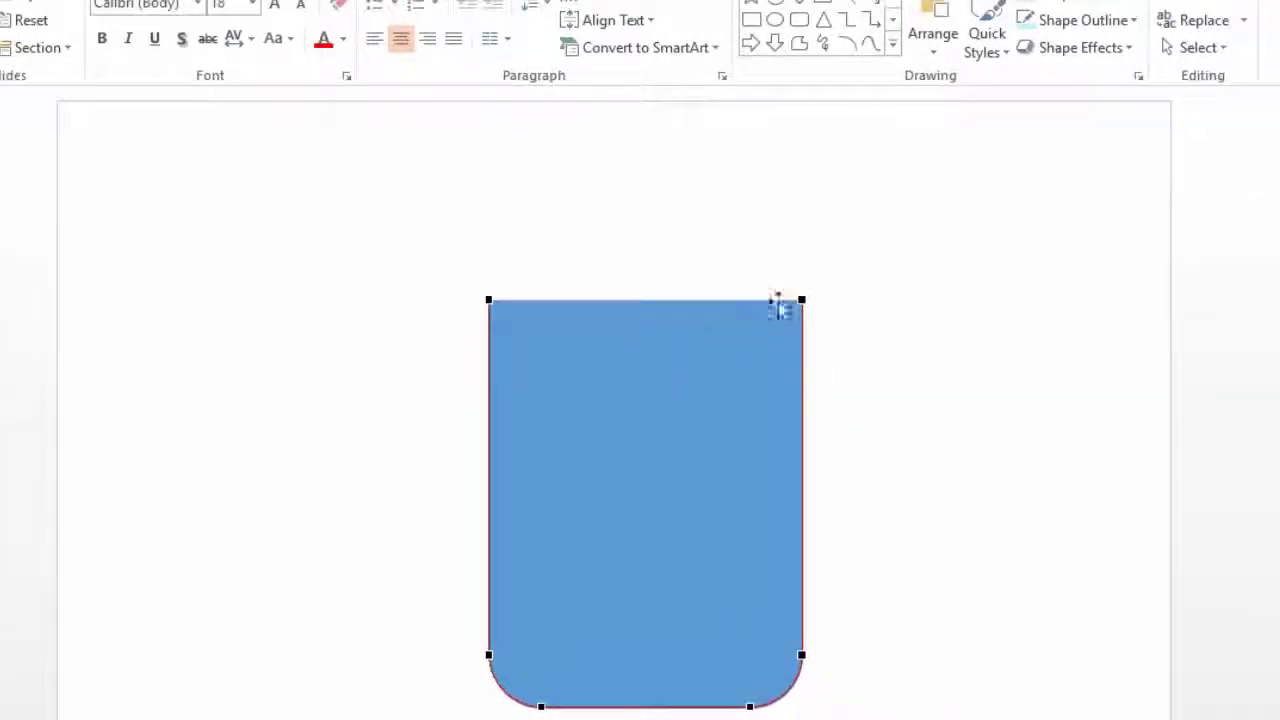
Drag the two top points up and outward so the shape tapers like a cup
mouse_move(805, 295)
left_mouse_down()
mouse_move(842, 87)
mouse_move(849, 105)
left_mouse_up()
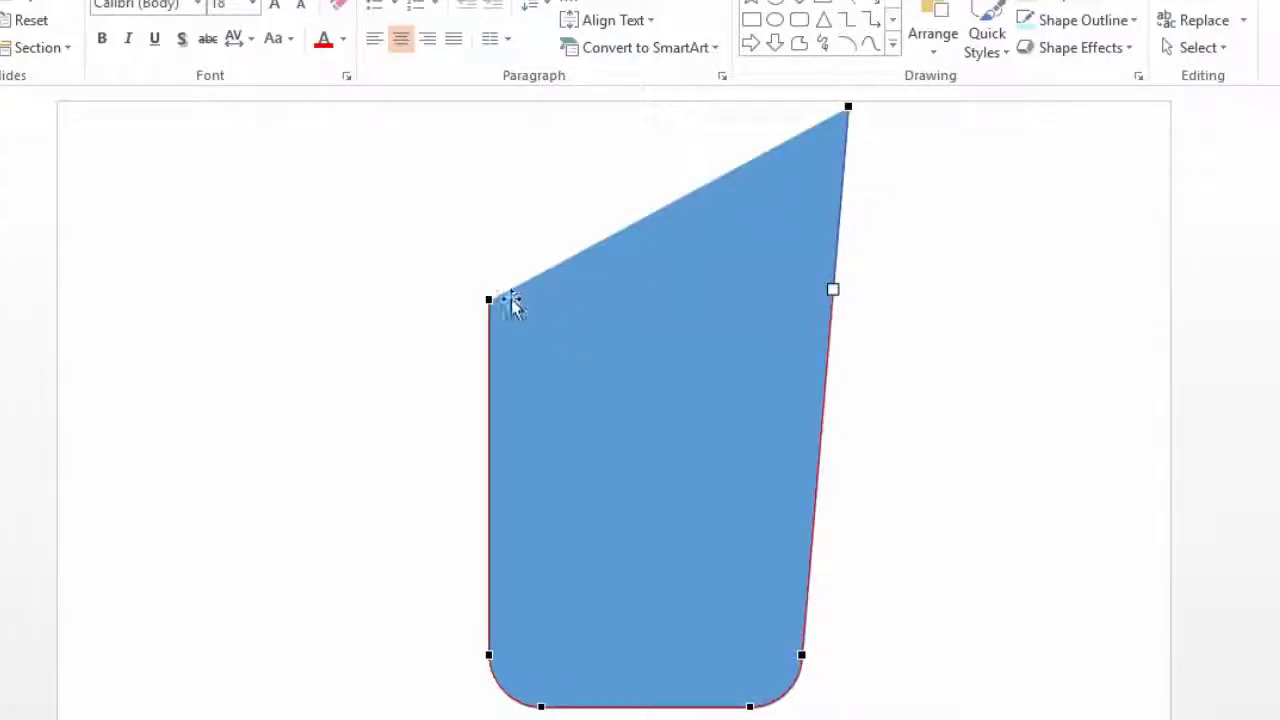
left_click_drag(492, 300, 431, 98)
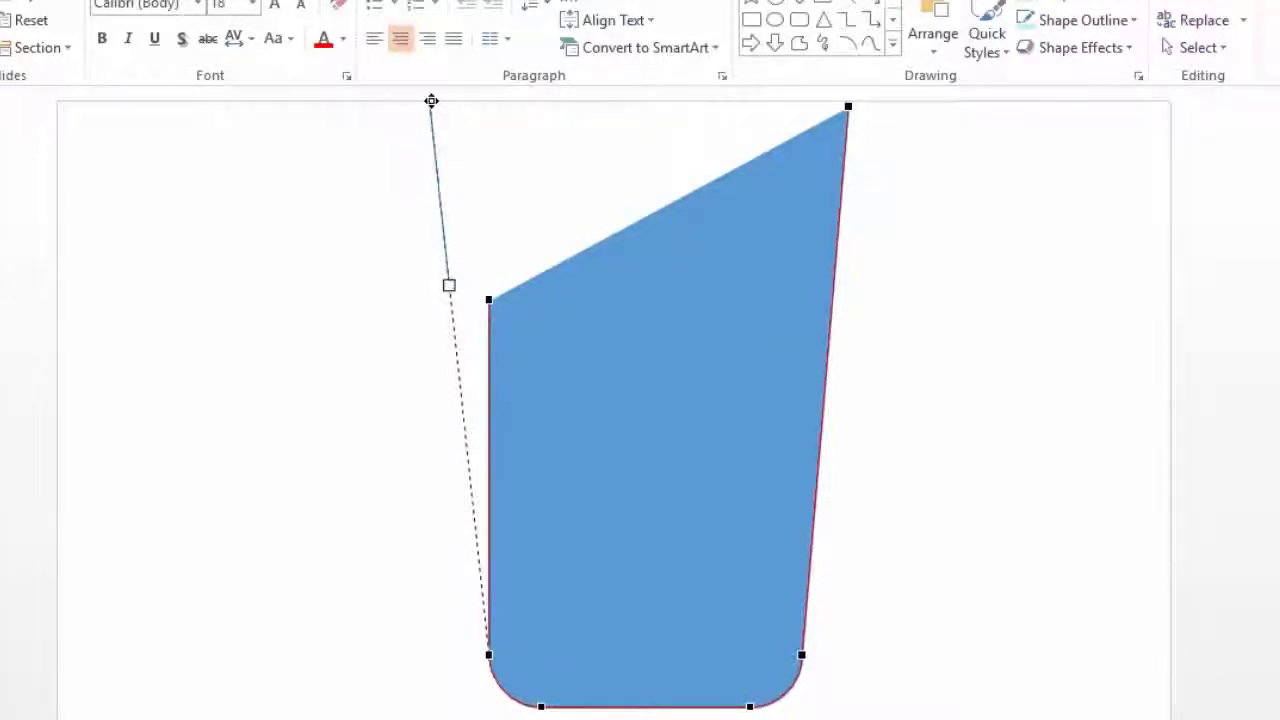
left_click_drag(431, 100, 430, 101)
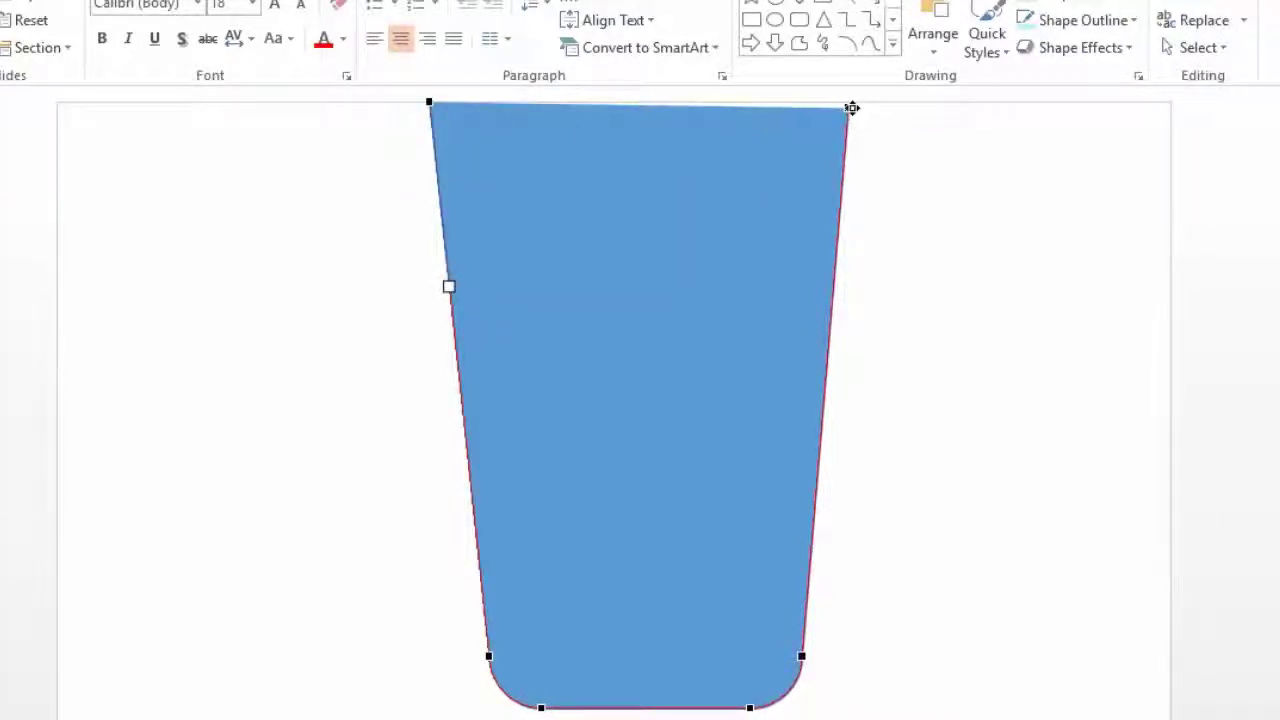
left_click_drag(849, 106, 839, 132)
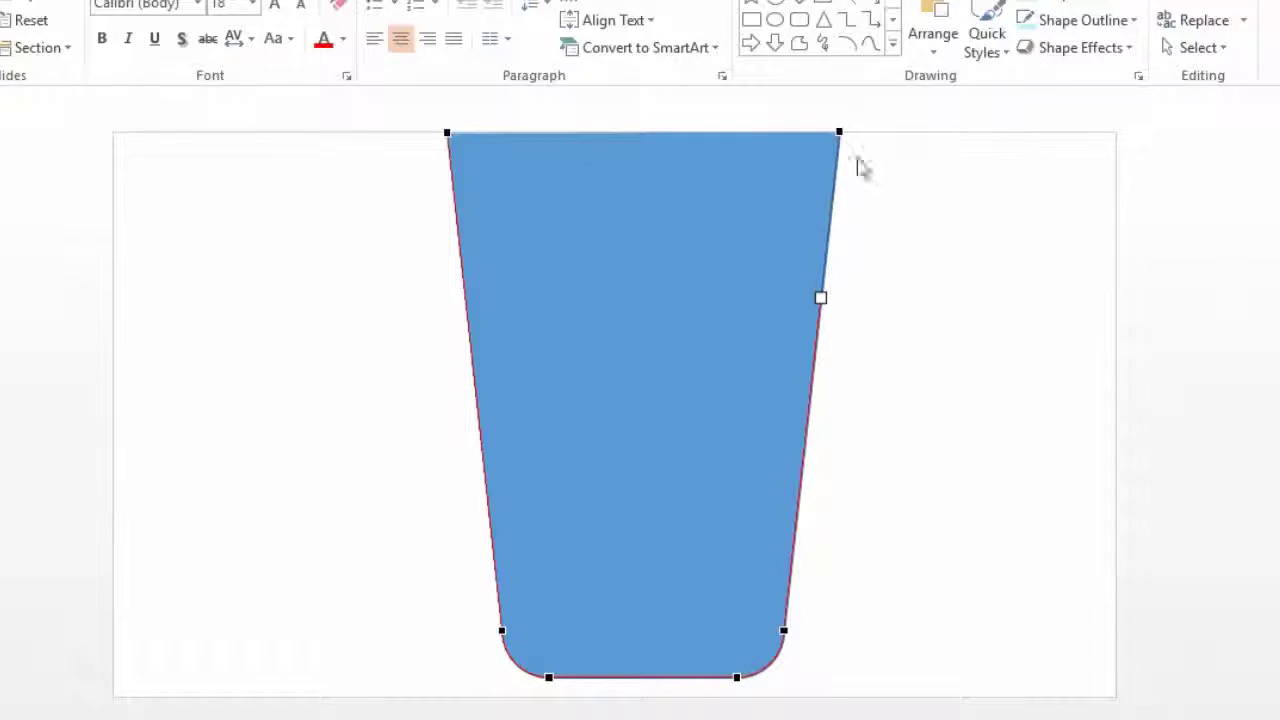
Shrink the cup from its top-right corner, move it left, and place a copy beside it
left_click(873, 343)
mouse_move(668, 290)
left_mouse_down()
mouse_move(677, 340)
mouse_move(684, 306)
left_mouse_up()
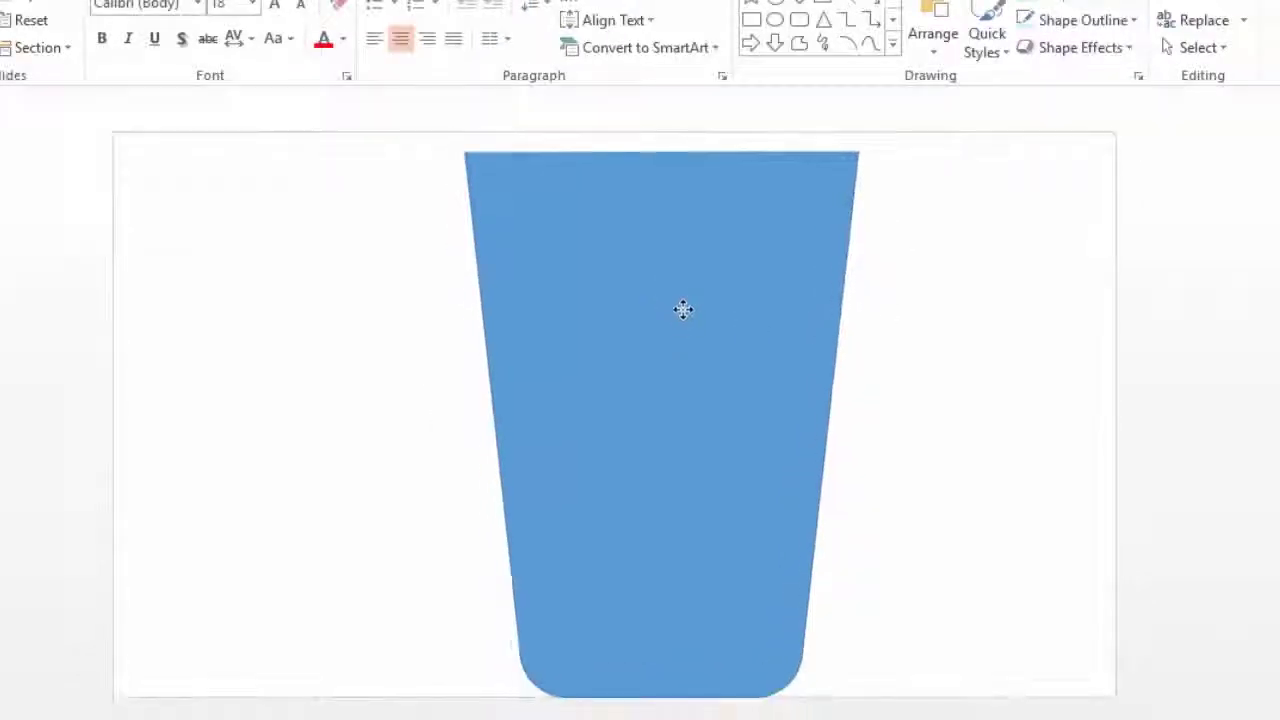
left_click_drag(857, 150, 789, 246)
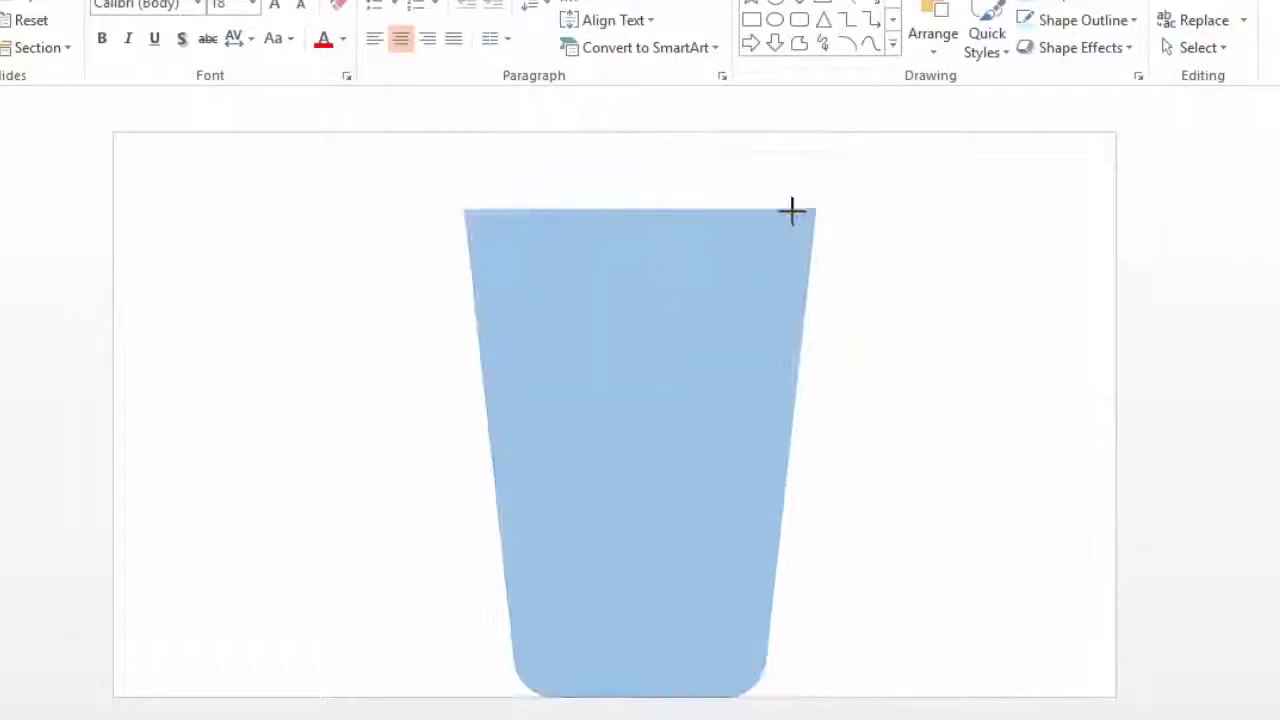
mouse_move(643, 431)
left_mouse_down()
mouse_move(643, 397)
mouse_move(260, 426)
left_mouse_up()
left_click_drag(552, 365, 923, 383)
left_click_drag(190, 430, 576, 420)
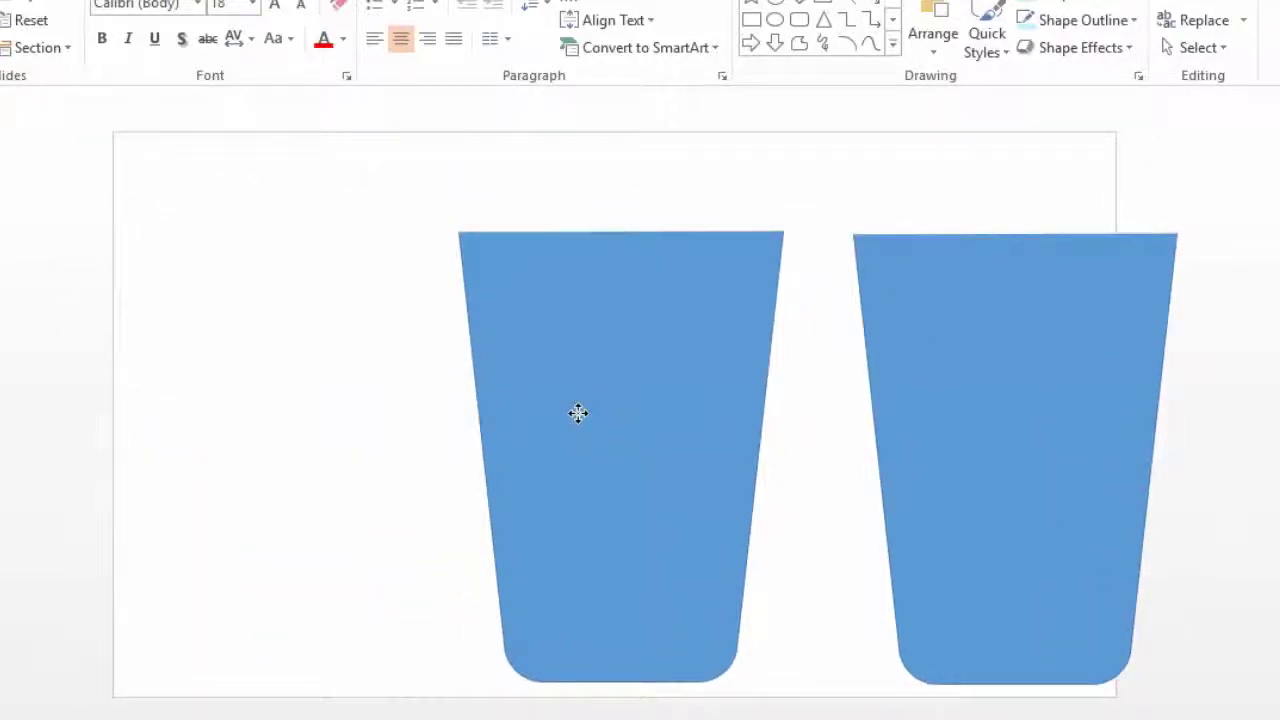
Give the left cup No Fill and a 30 pt outline, then open Format Background for the slide
right_click(578, 414)
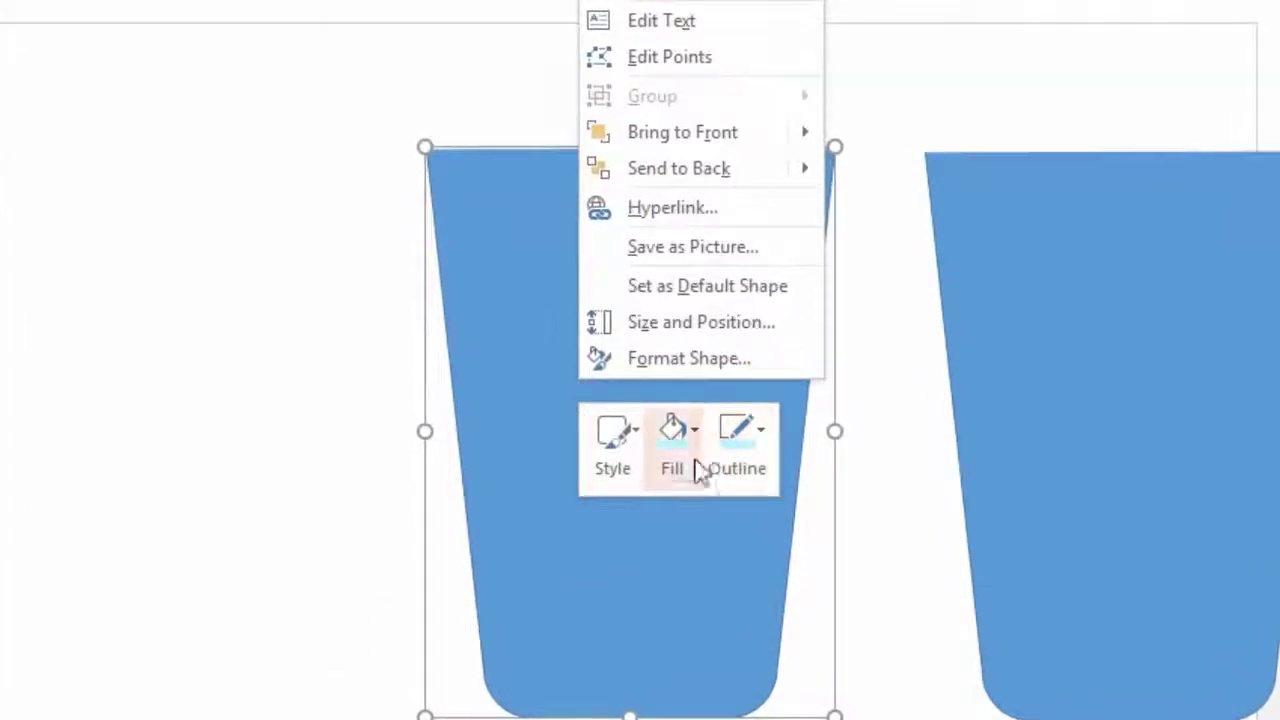
left_click(700, 472)
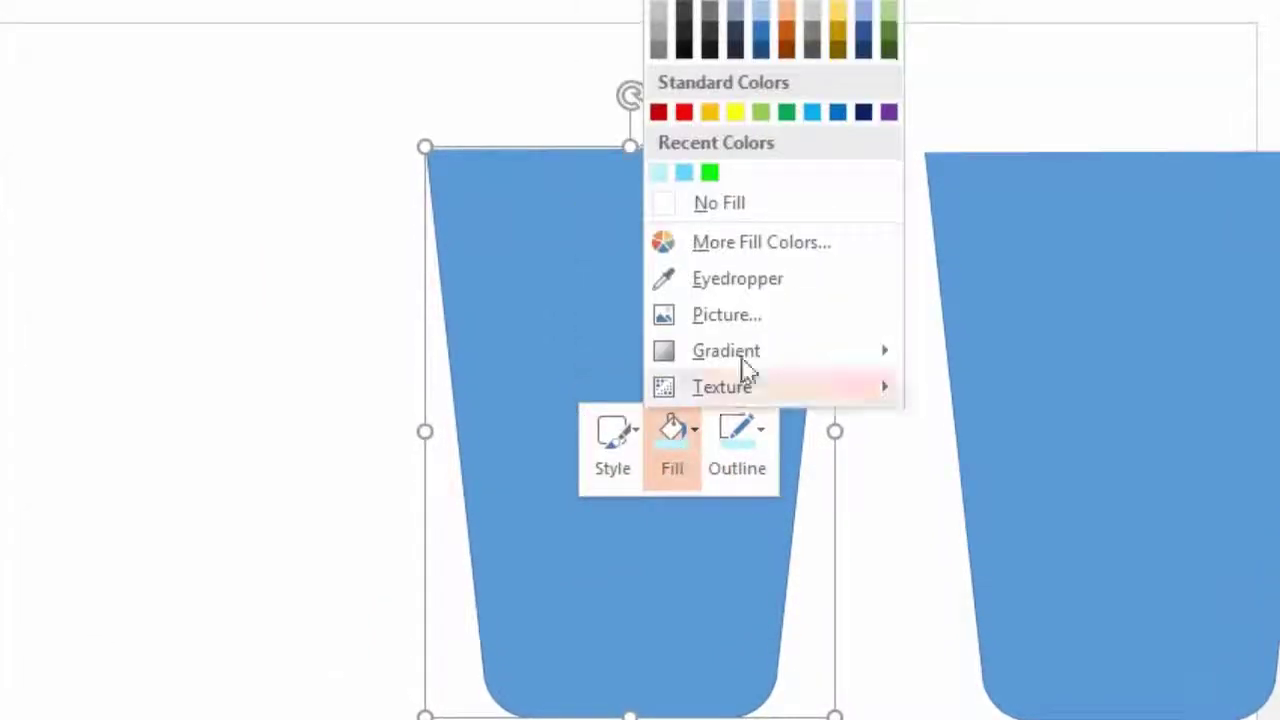
left_click(700, 215)
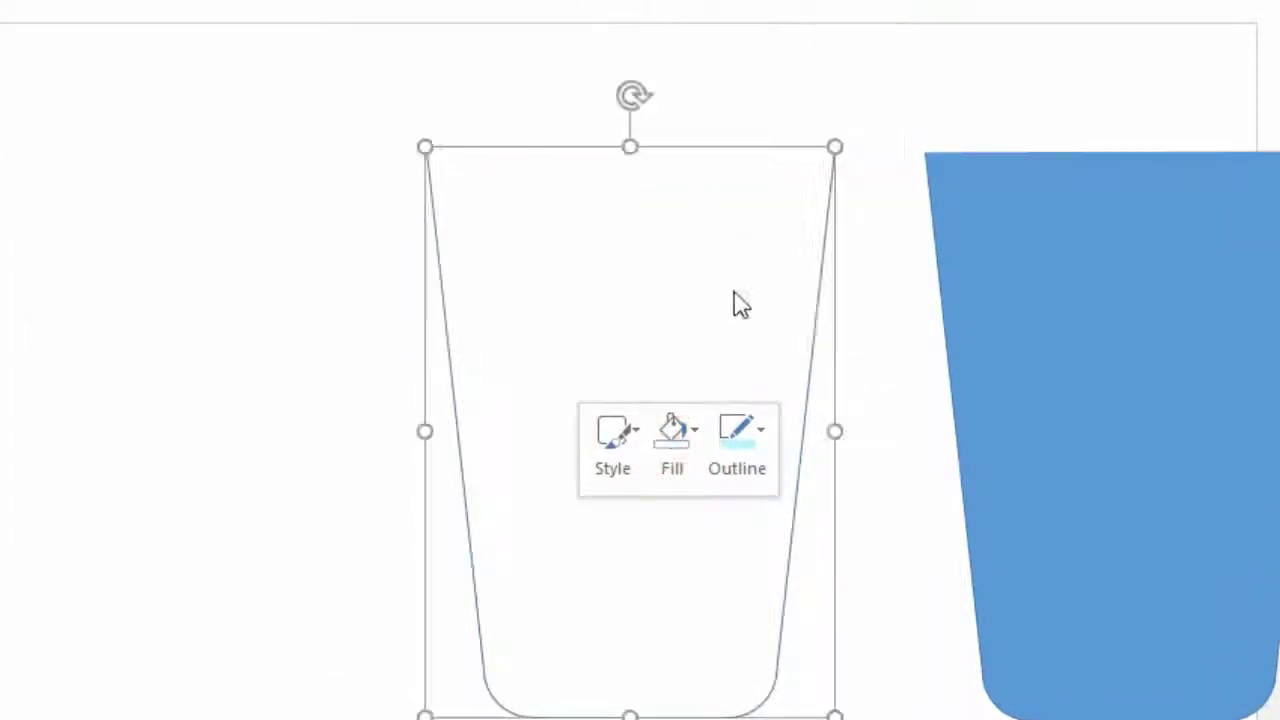
left_click(737, 440)
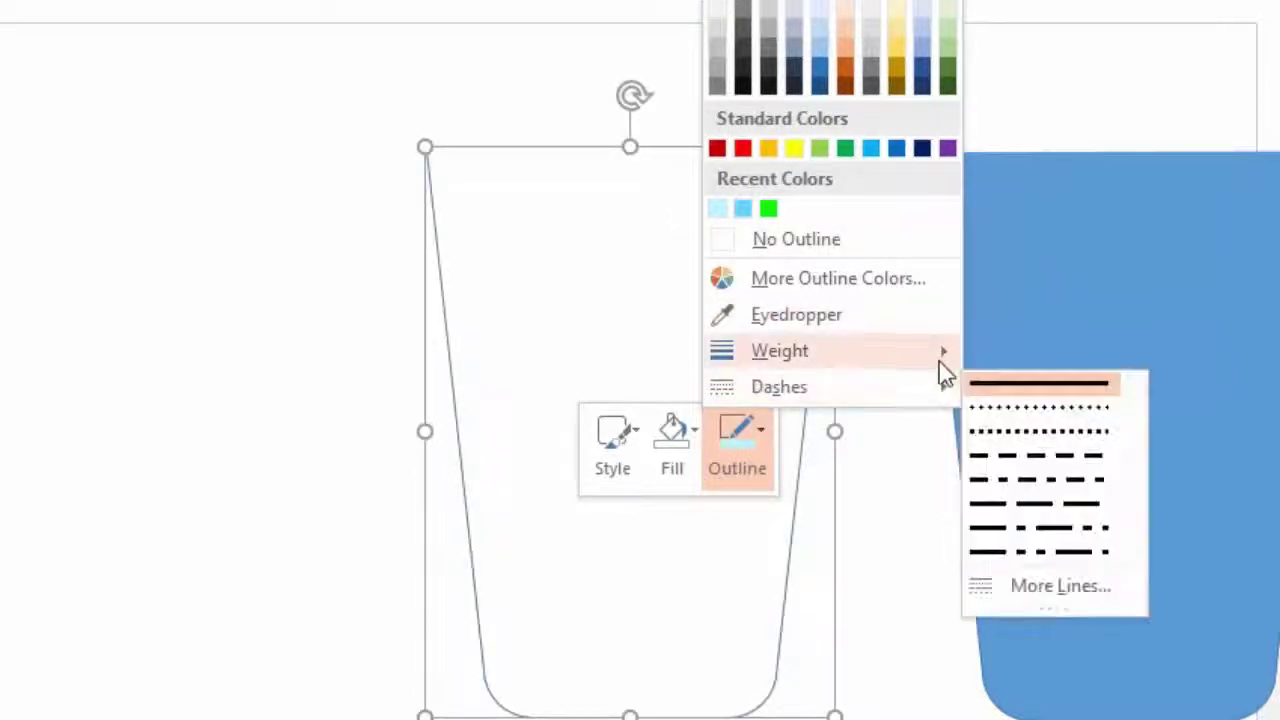
left_click(935, 593)
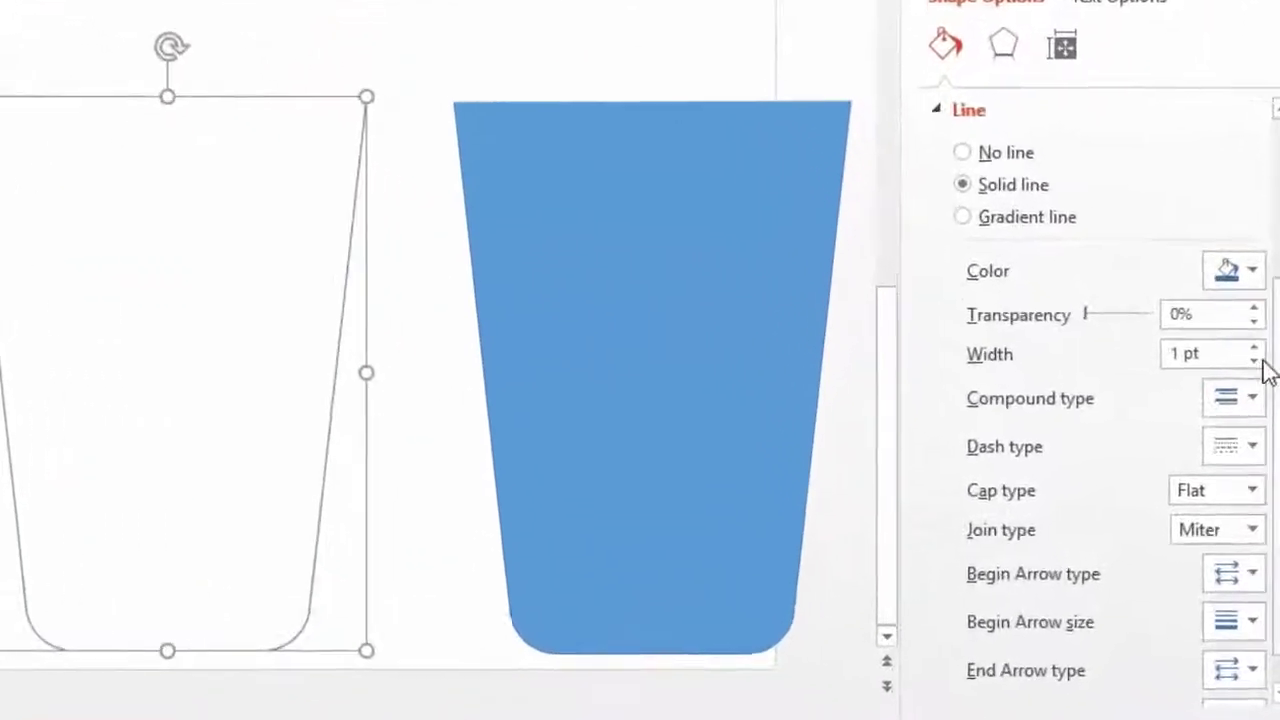
left_click_drag(1210, 391, 1147, 407)
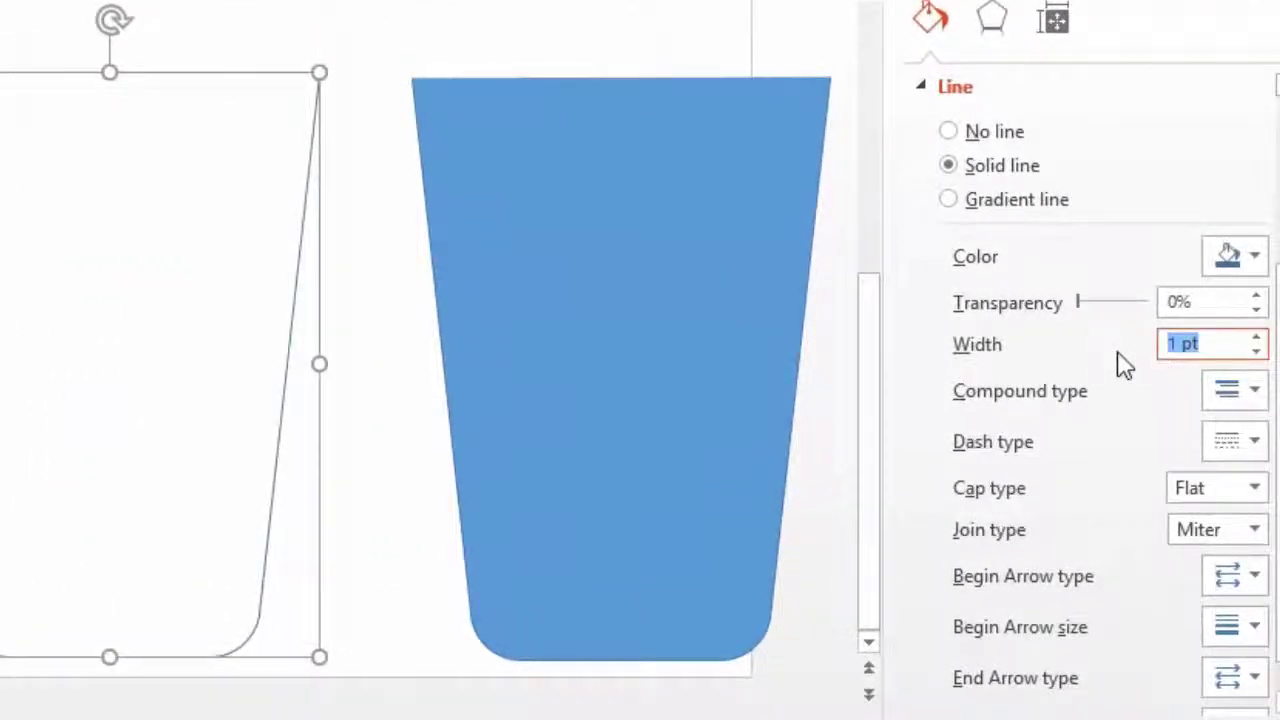
type("30")
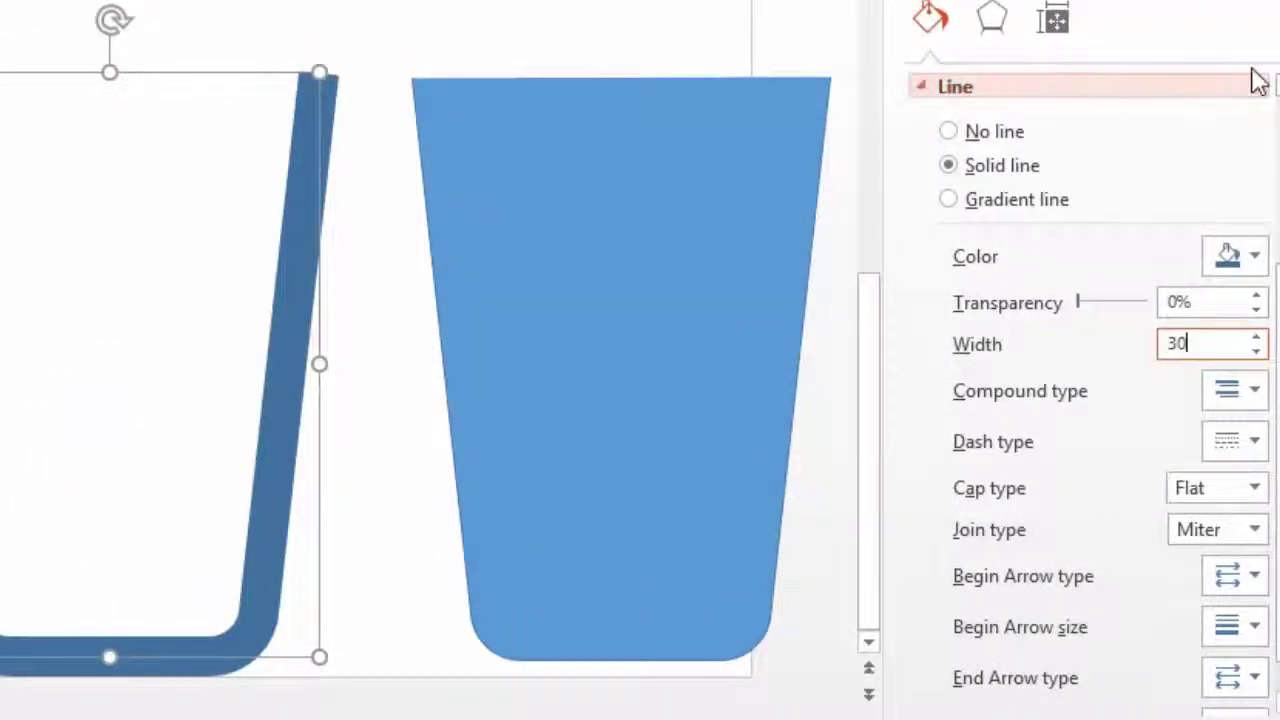
left_click(265, 245)
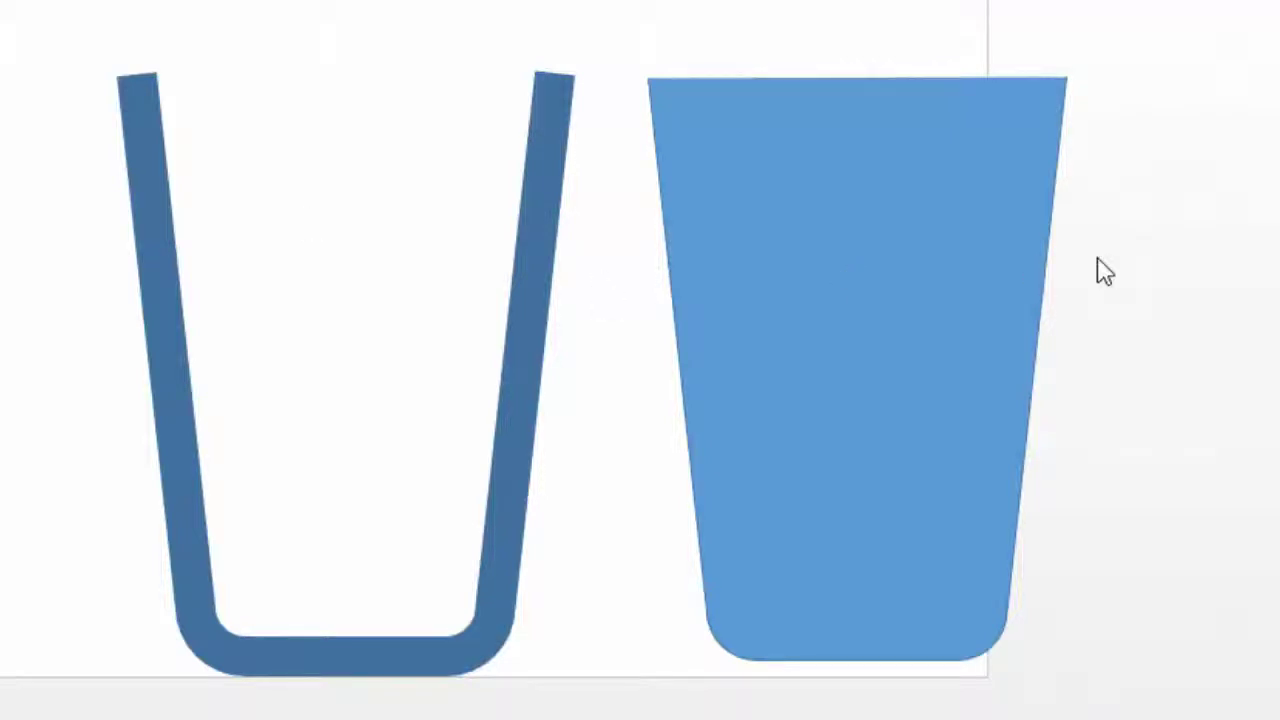
right_click(1145, 232)
left_click(1063, 491)
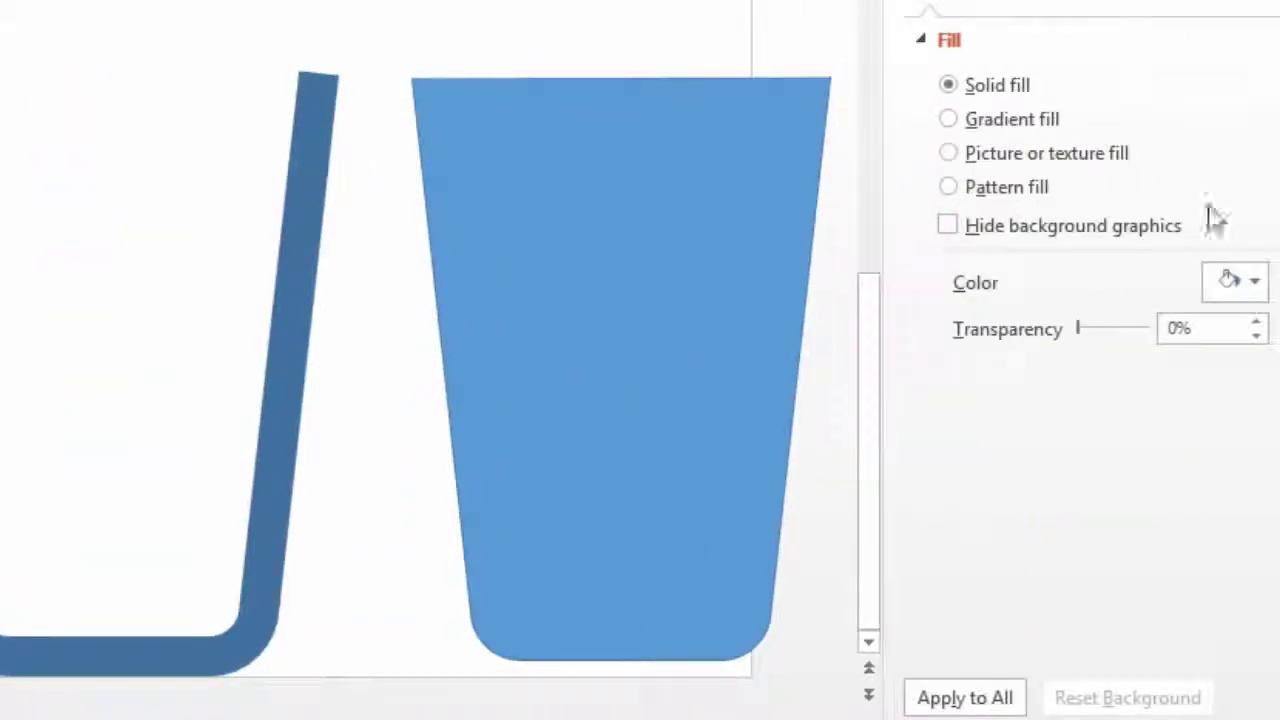
Apply the recent light blue swatch as the slide background and reselect the outlined cup
left_click(1254, 283)
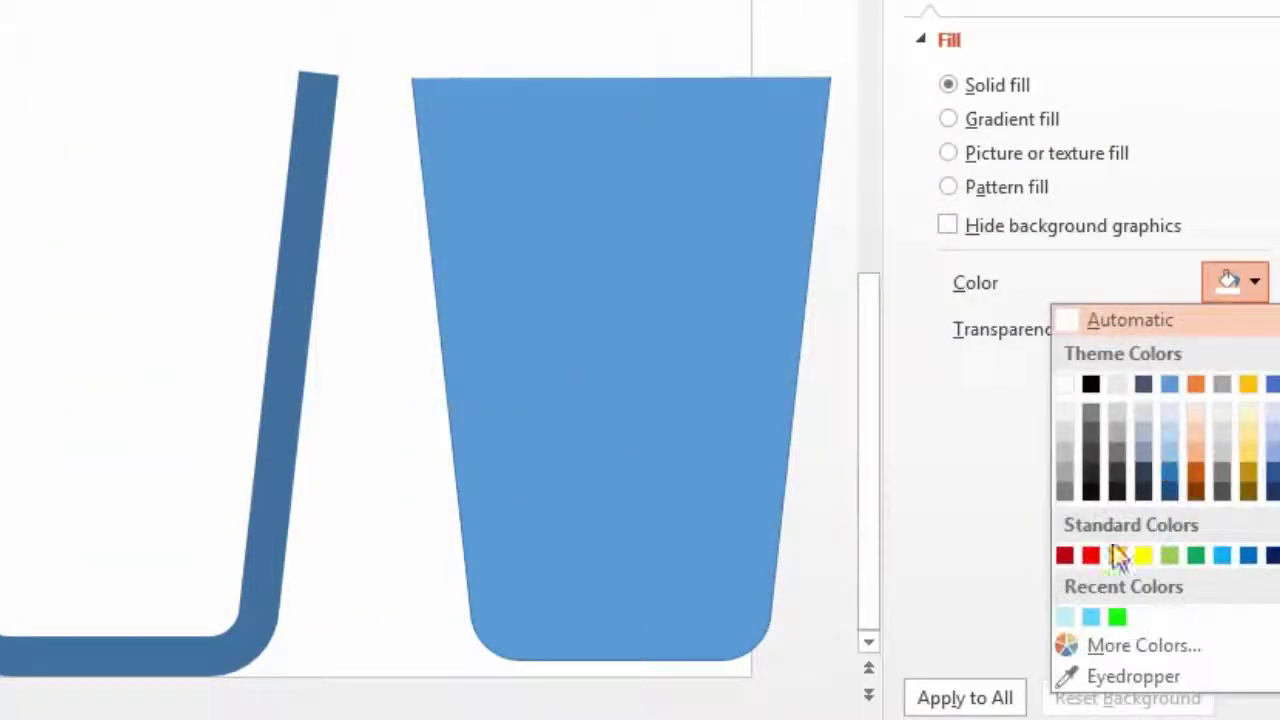
left_click(1090, 618)
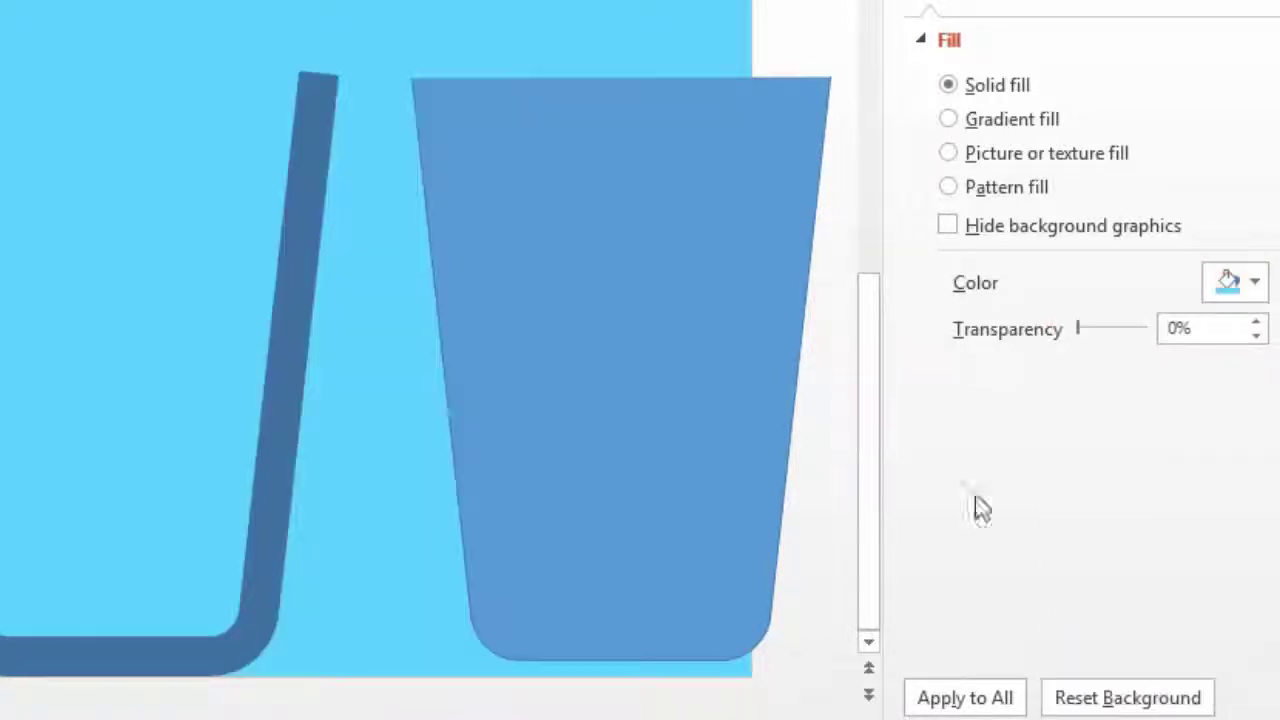
left_click(270, 336)
Set the glass outline's cap type to Round and its line colour to White
scroll(1040, 640, "down", 1)
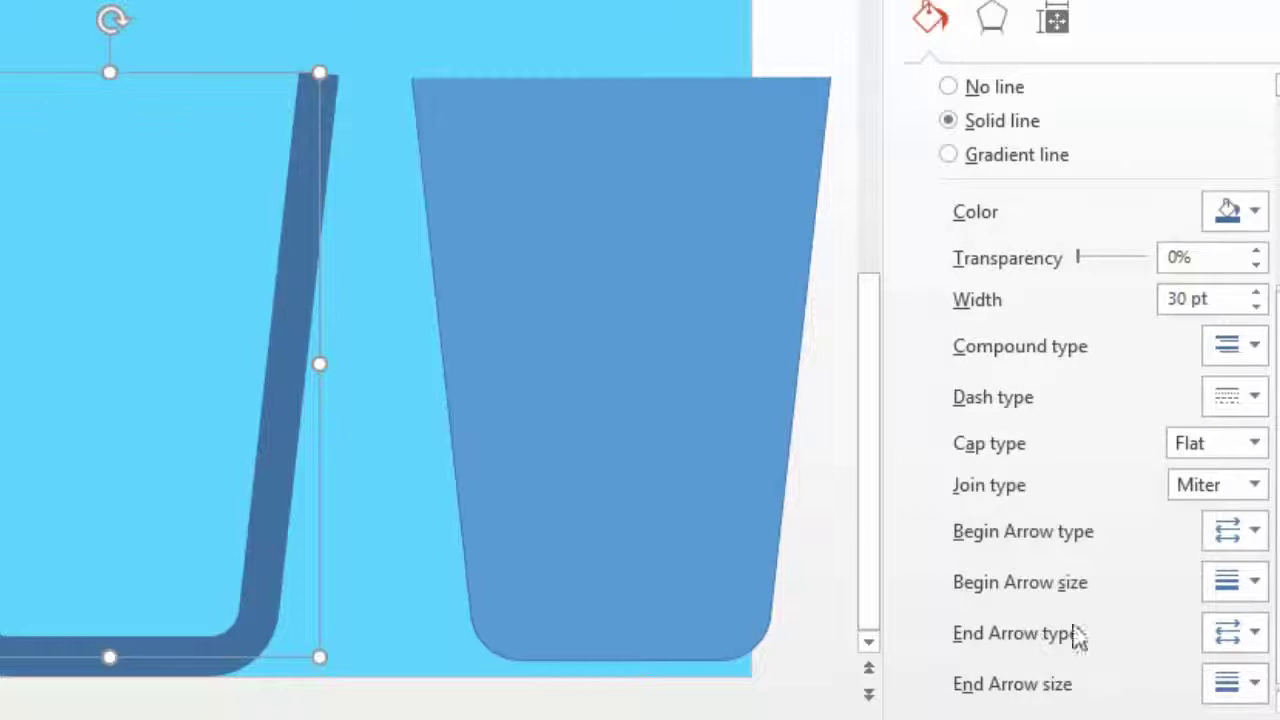
left_click(1254, 445)
left_click(1200, 503)
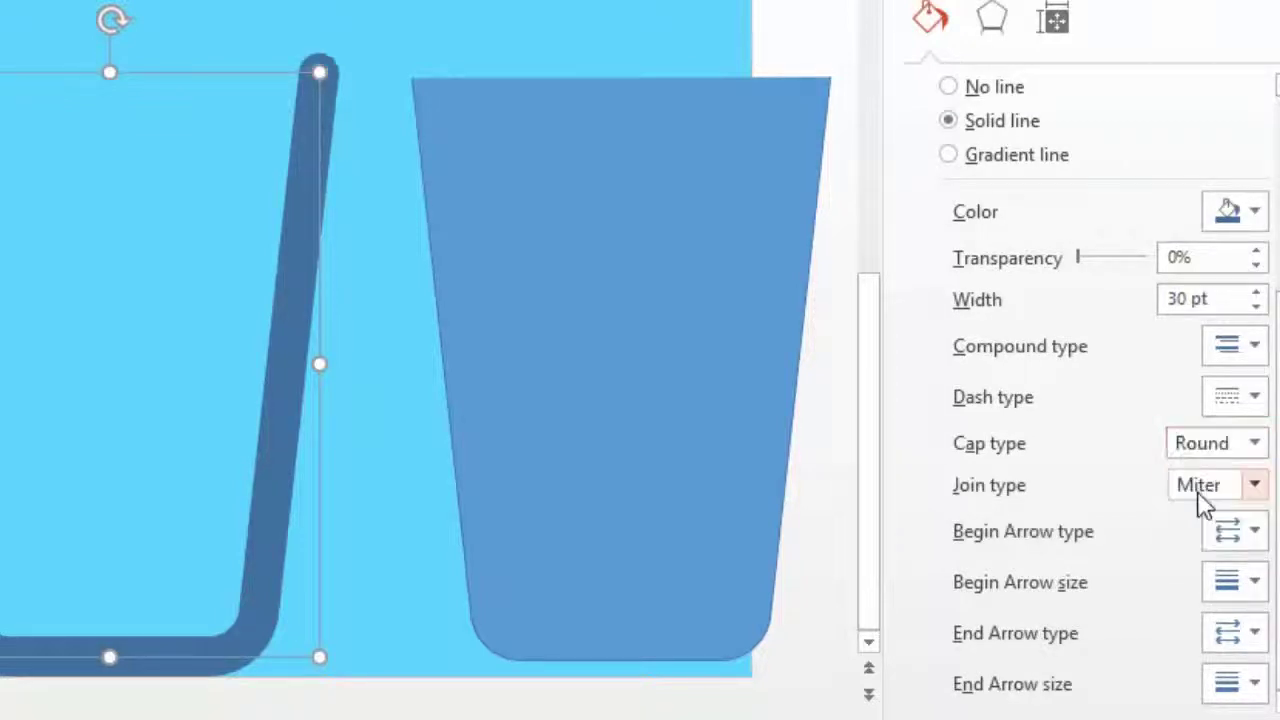
left_click(1254, 214)
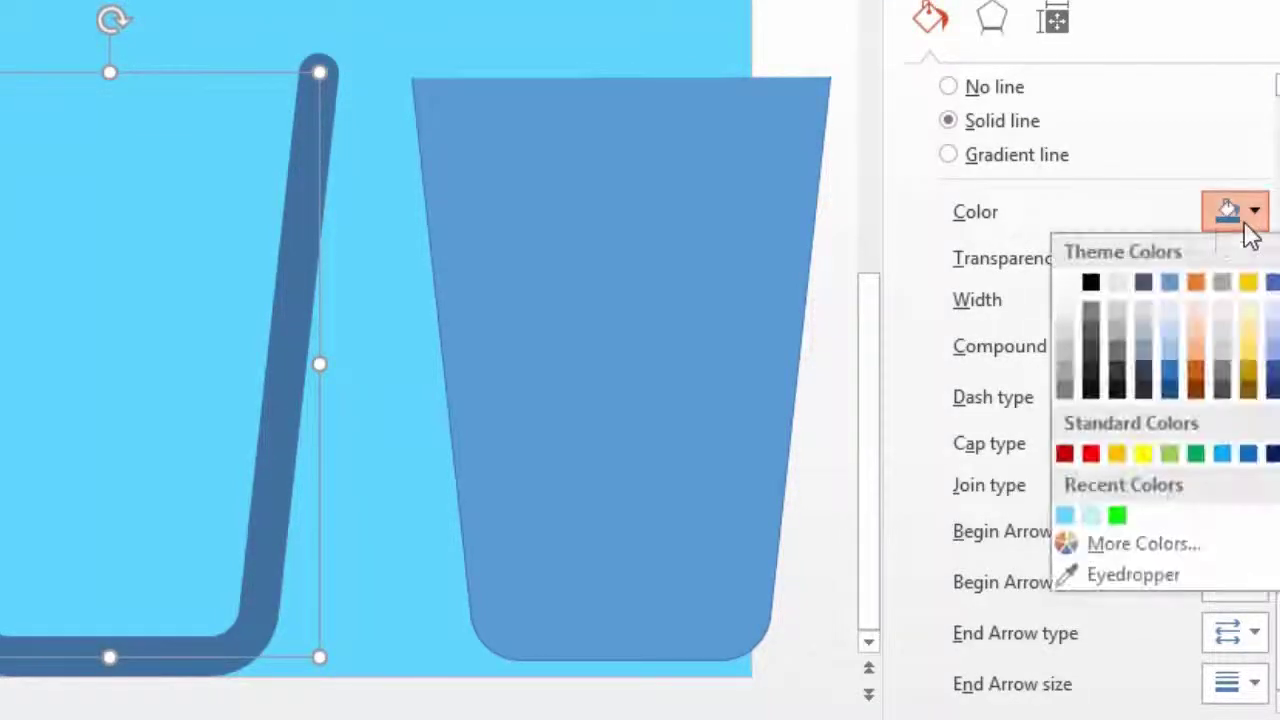
left_click(1064, 283)
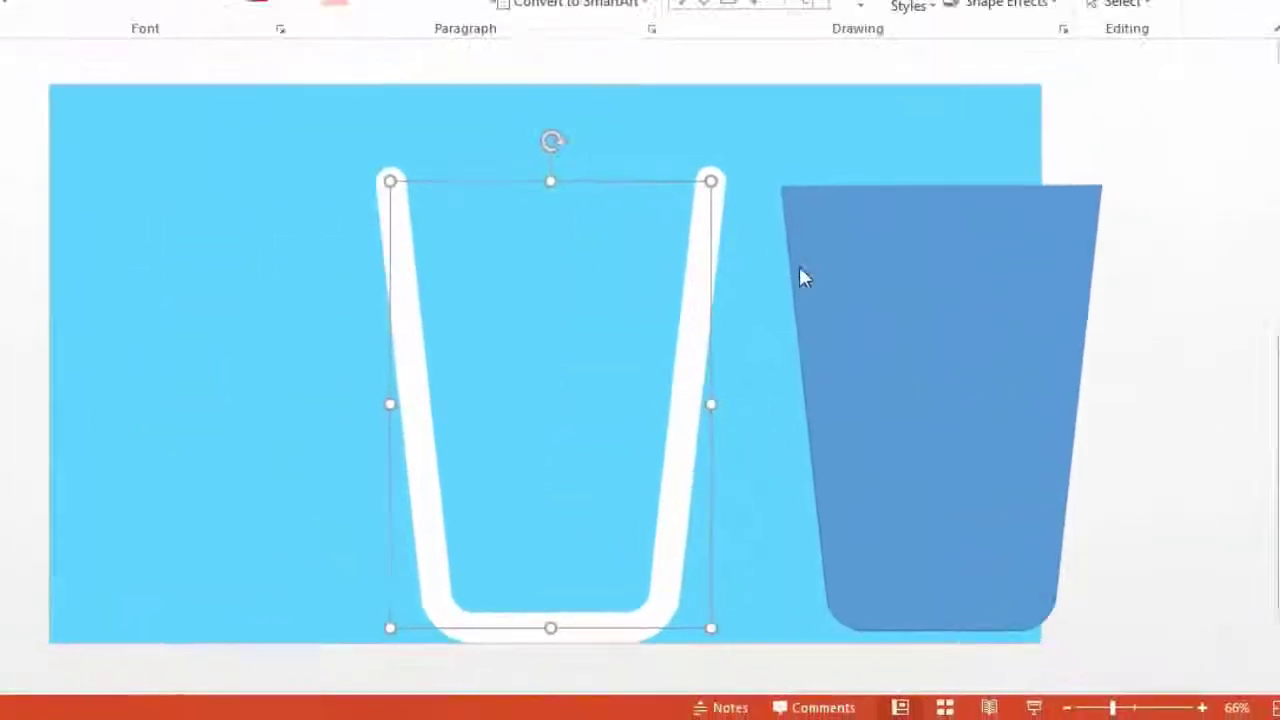
Move the blue cup inside the white glass outline and try a white fill on it
left_click(443, 436)
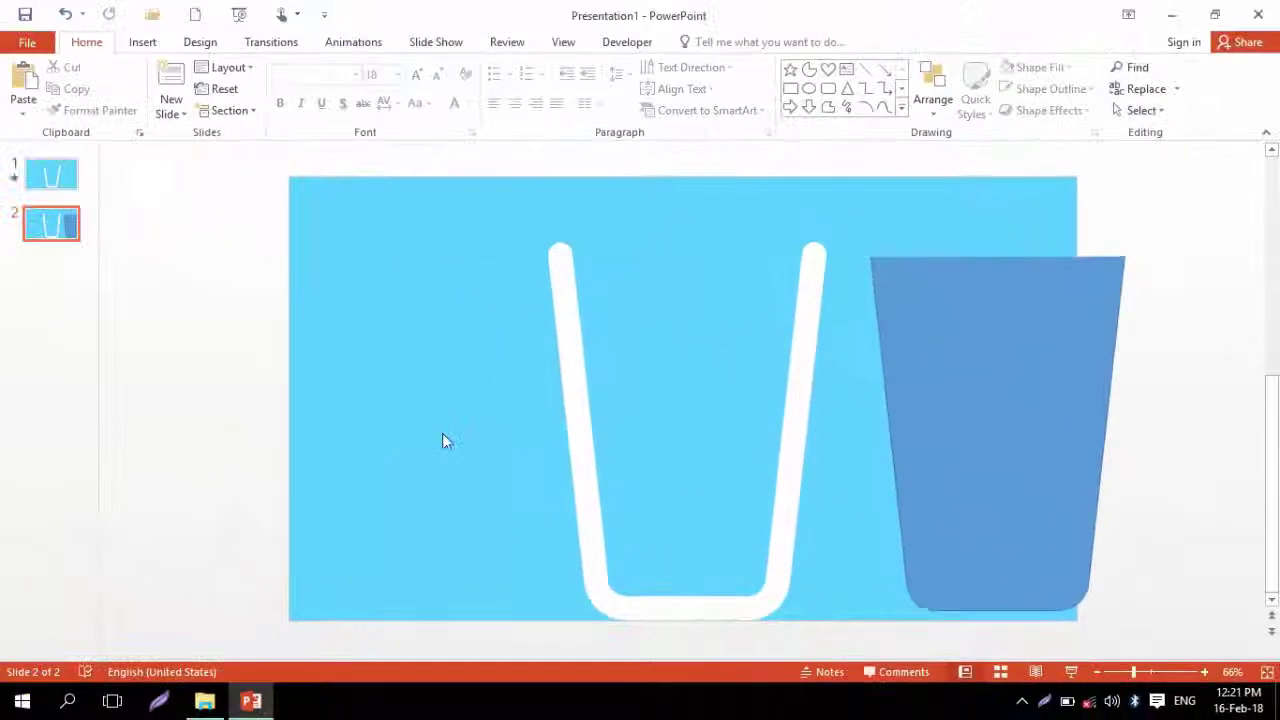
left_click_drag(676, 605, 663, 593)
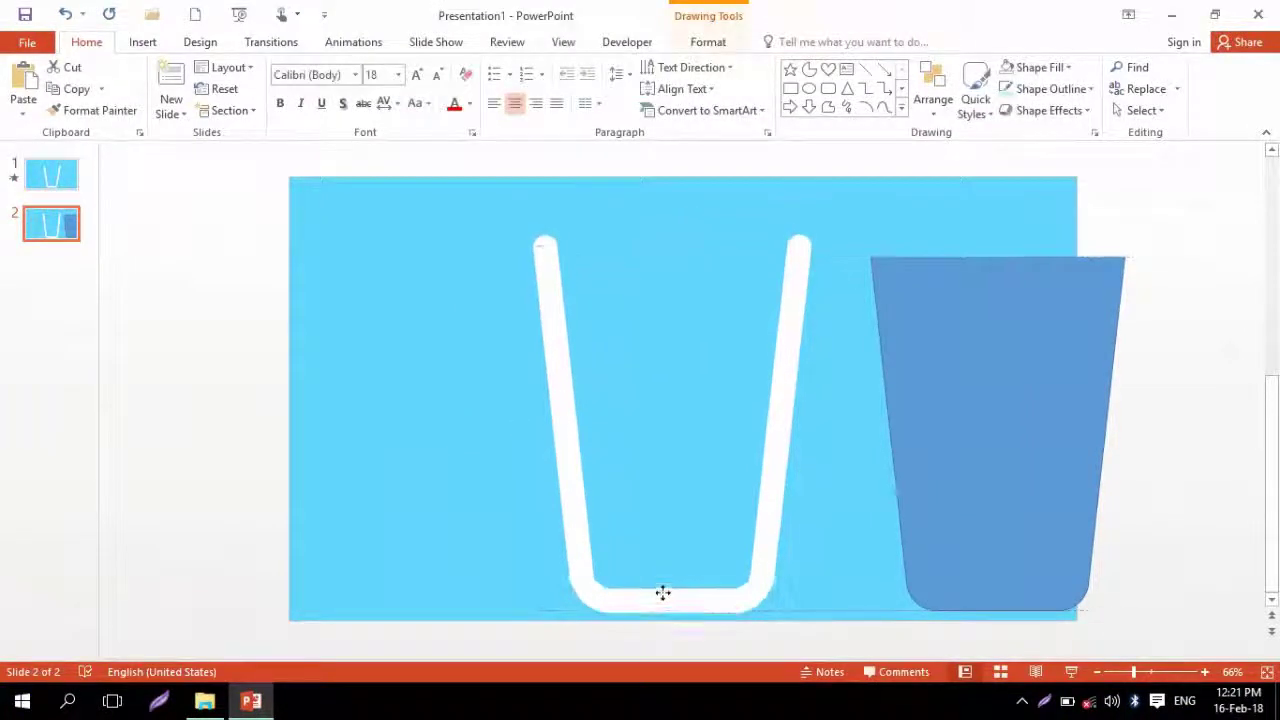
left_click_drag(1006, 462, 683, 444)
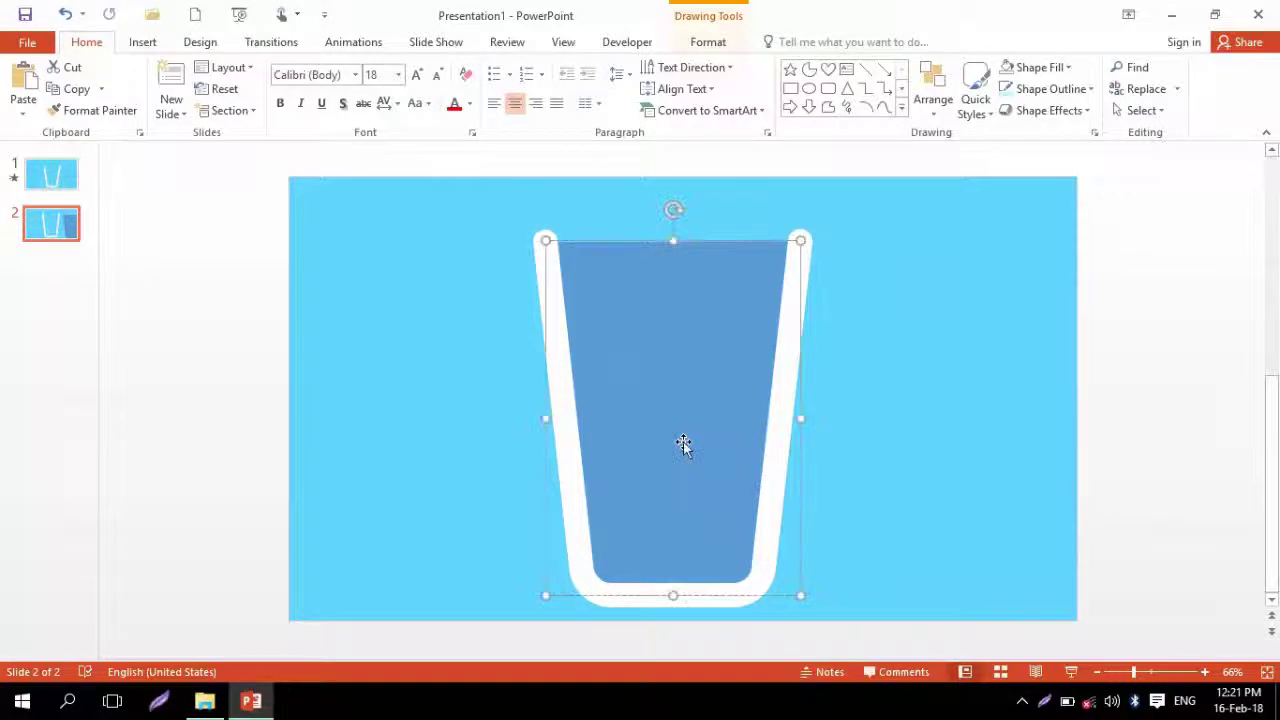
right_click(683, 437)
left_click(742, 470)
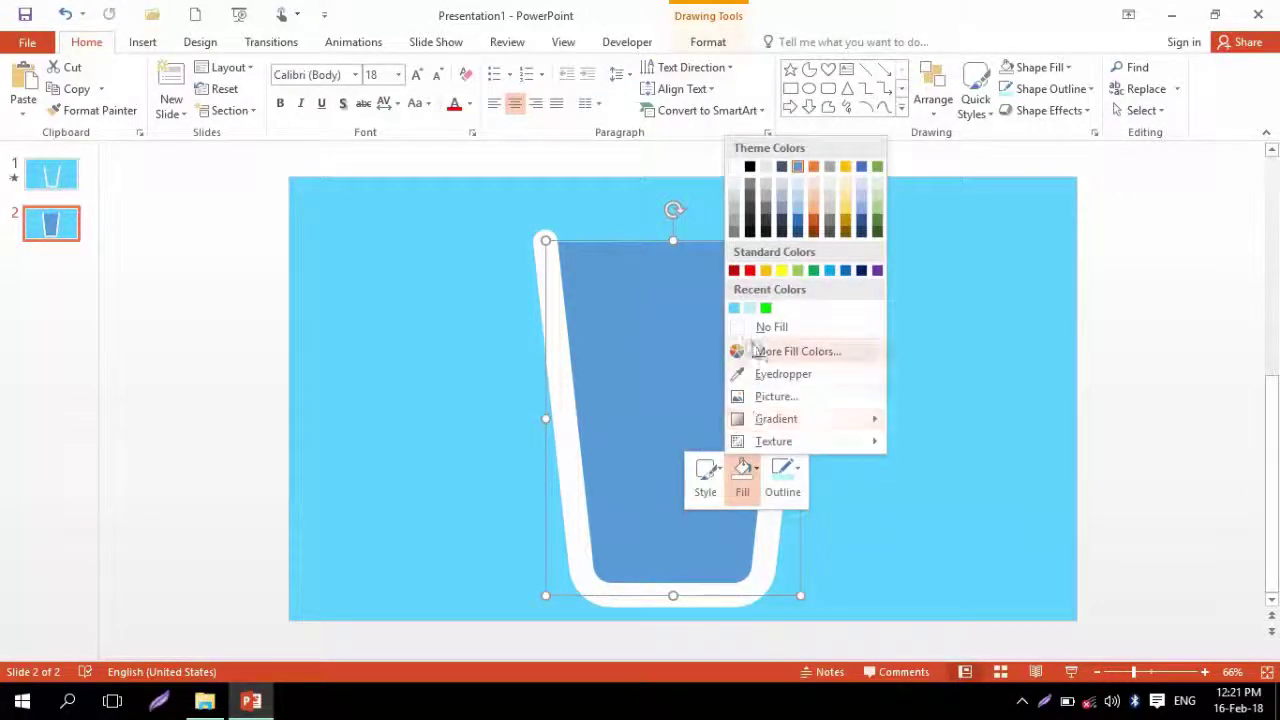
left_click(734, 168)
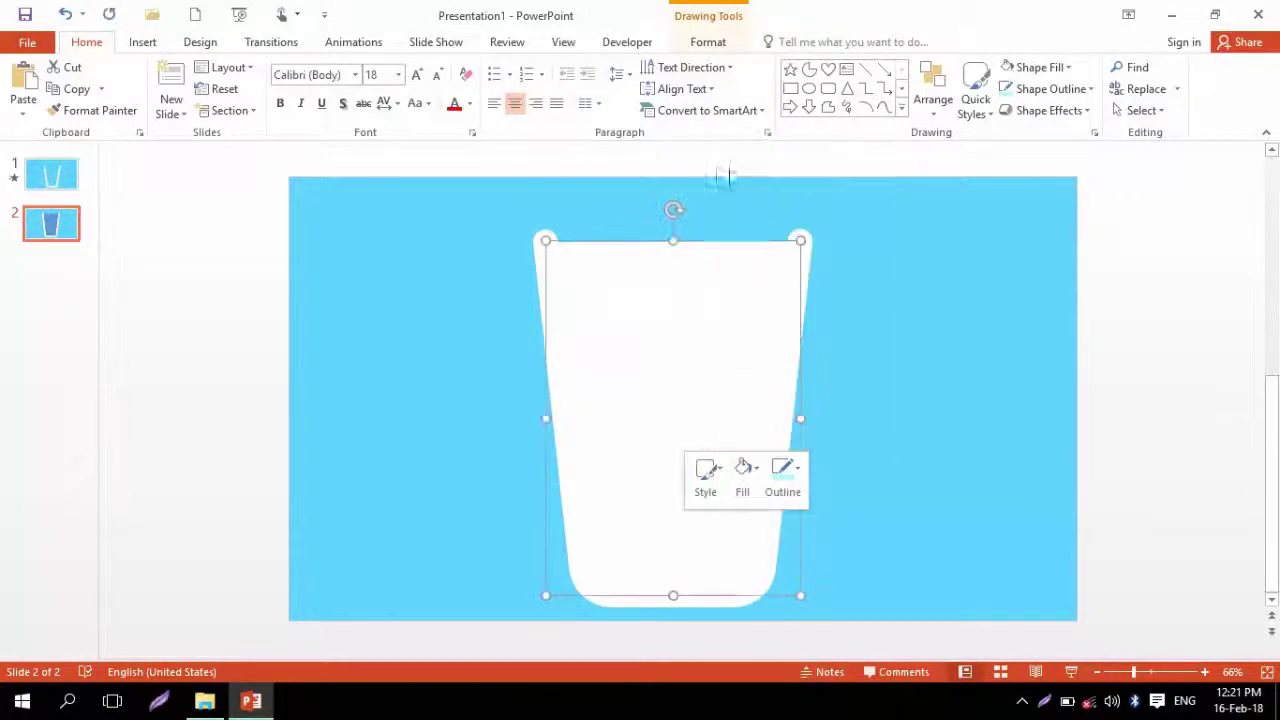
key("ctrl+z")
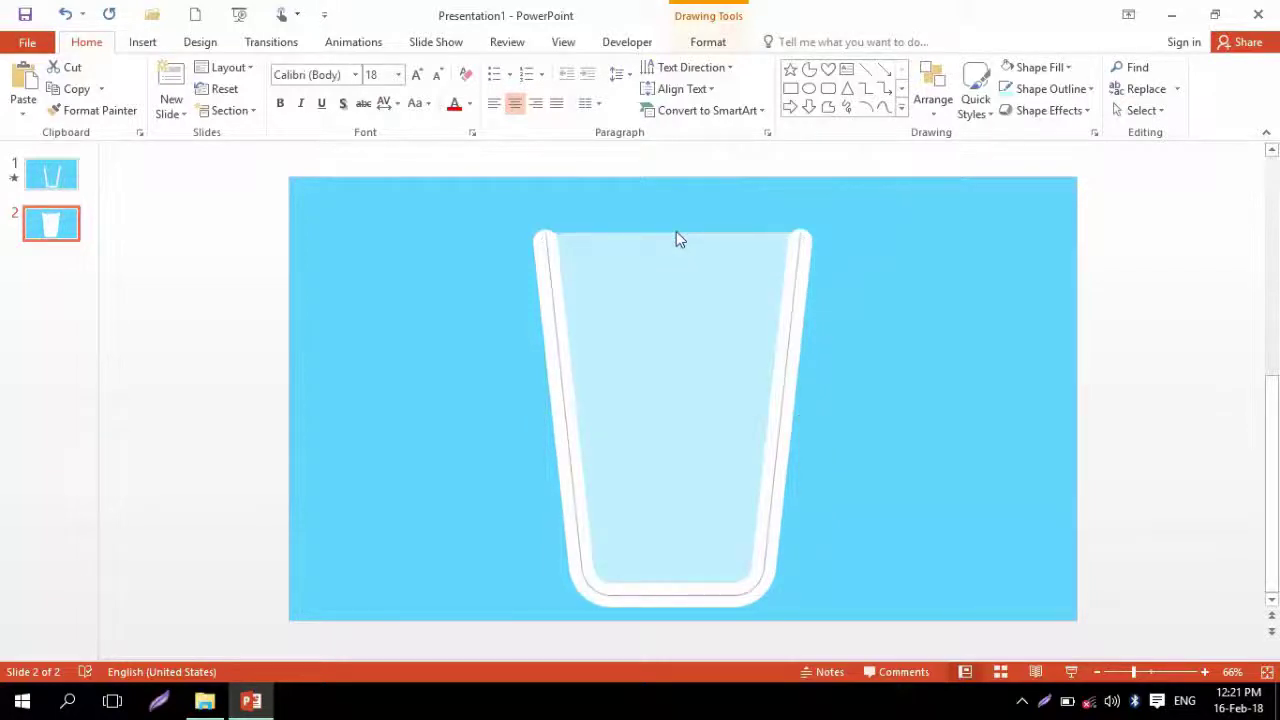
key("ctrl+y")
left_click(870, 278)
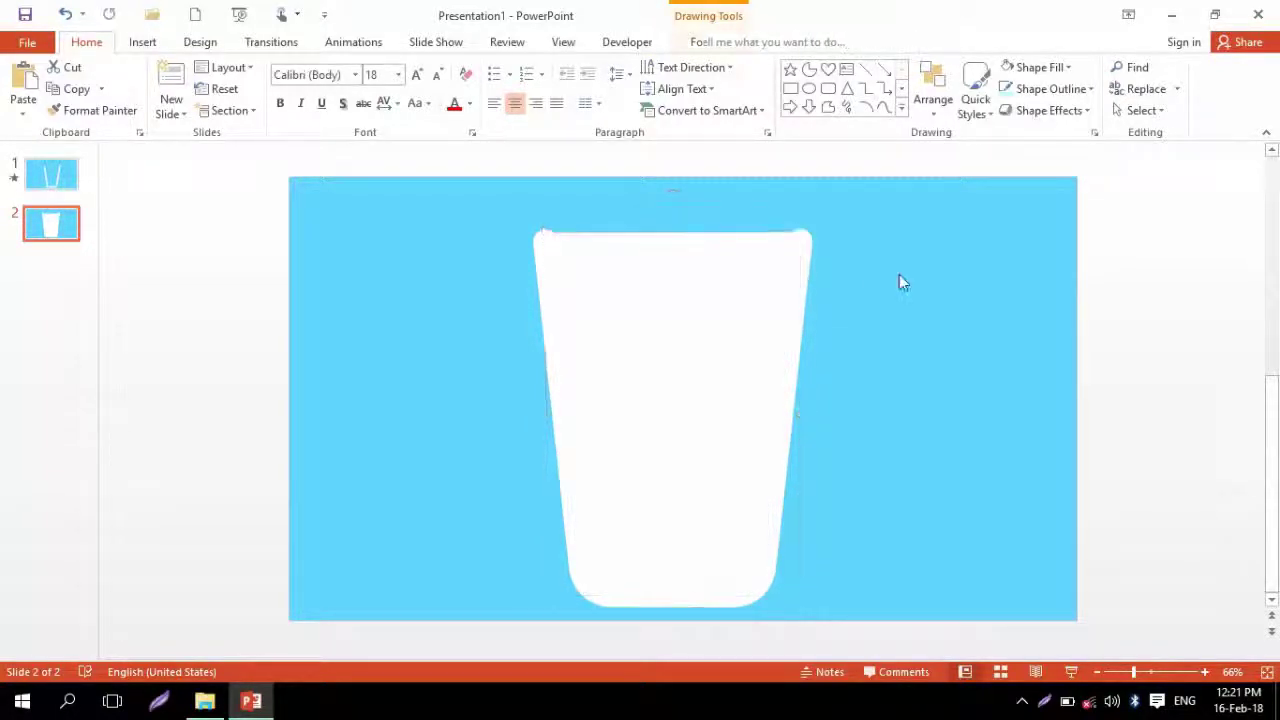
Fill the cup with the recent pale light-blue swatch instead
left_click(709, 313)
right_click(709, 313)
left_click(779, 259)
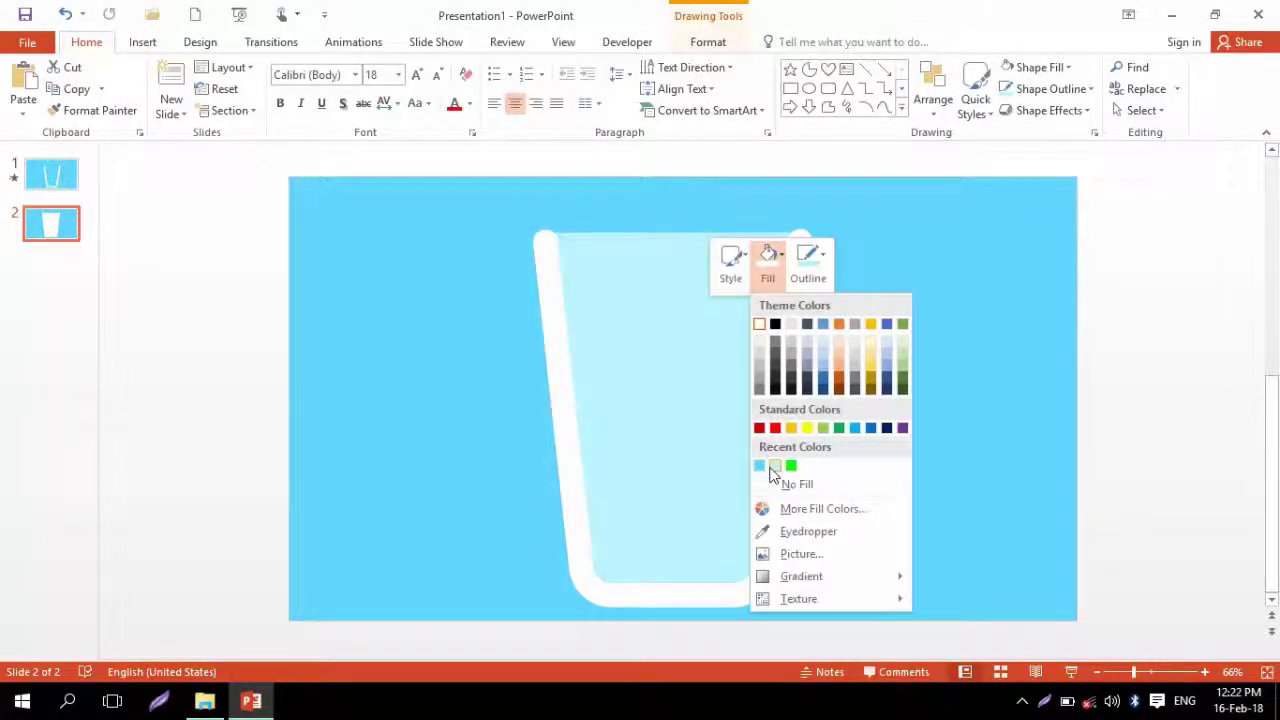
left_click(774, 468)
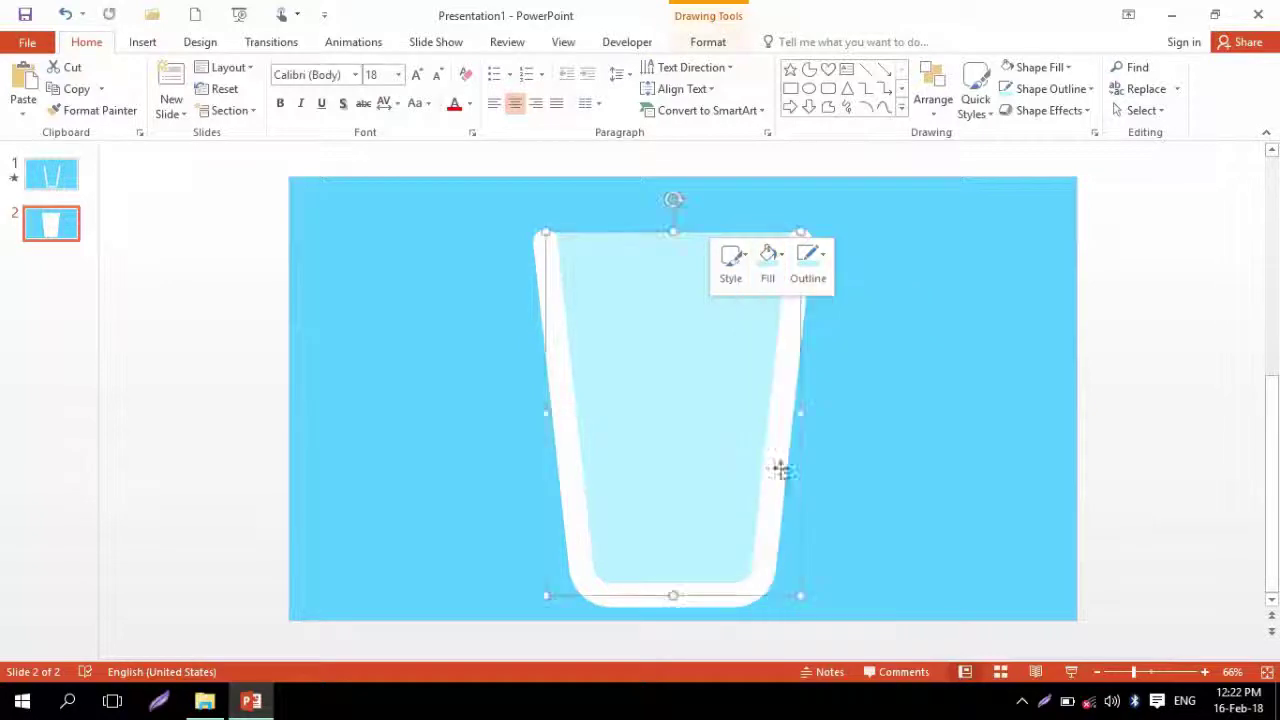
left_click(859, 453)
left_click(731, 368)
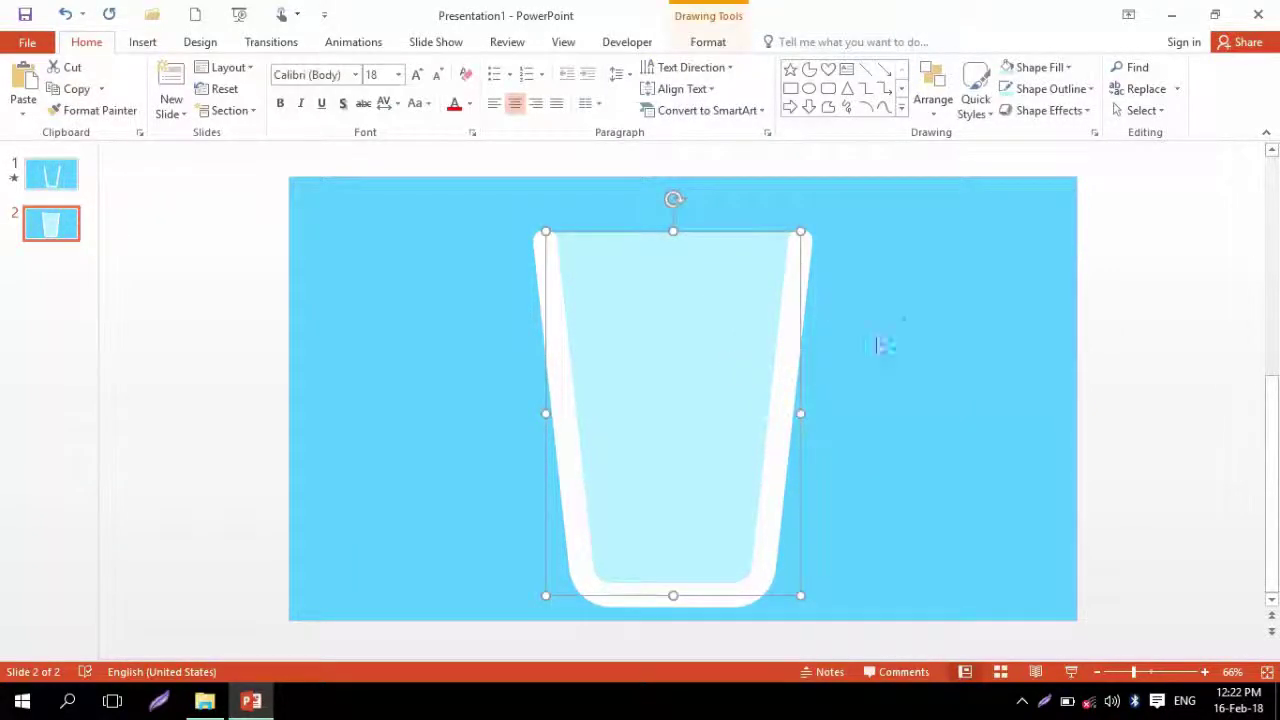
left_click(903, 325)
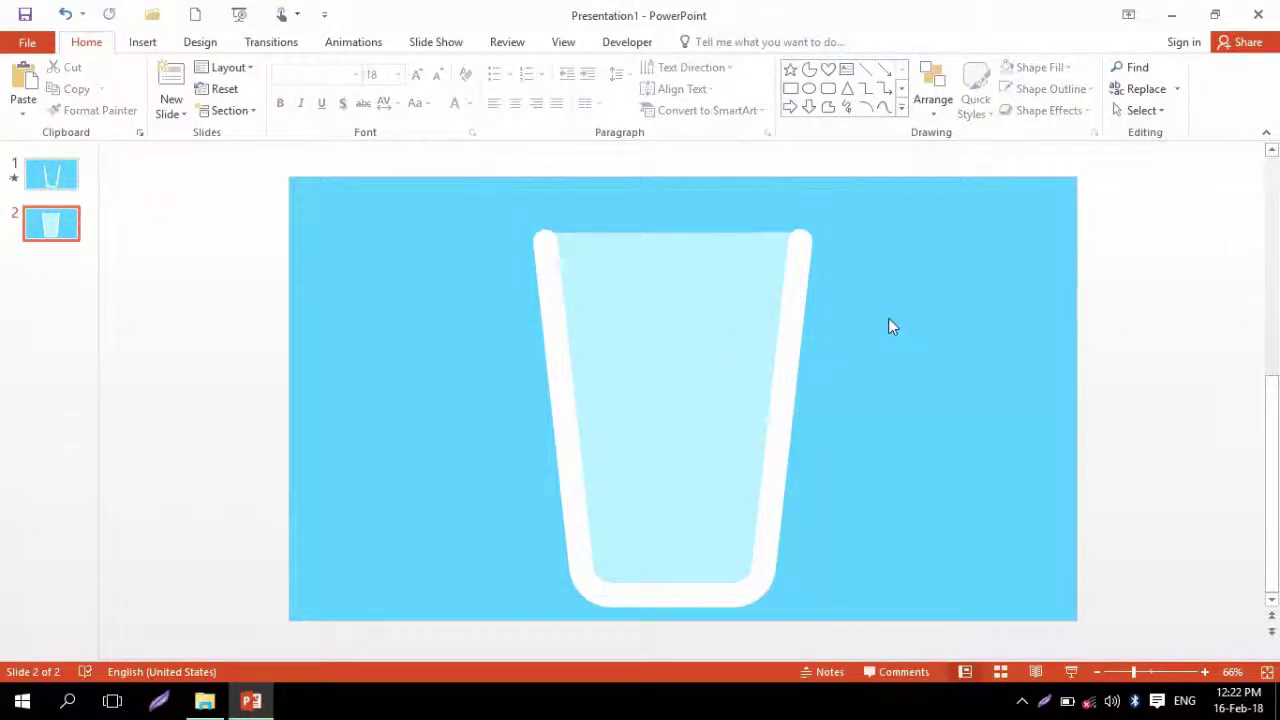
key("ctrl+minus")
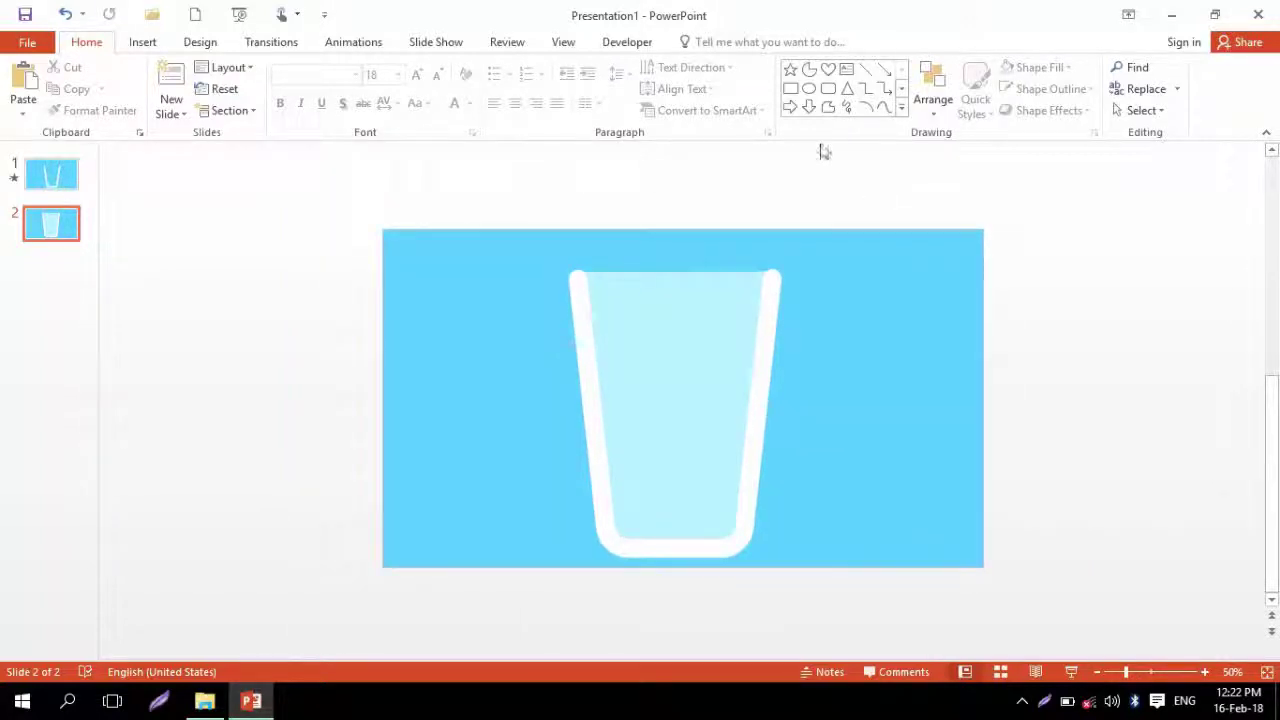
left_click(790, 89)
Draw a rectangle over the whole slide, stretch it past the lower-right edge, and enable Edit Points
key("ctrl+minus")
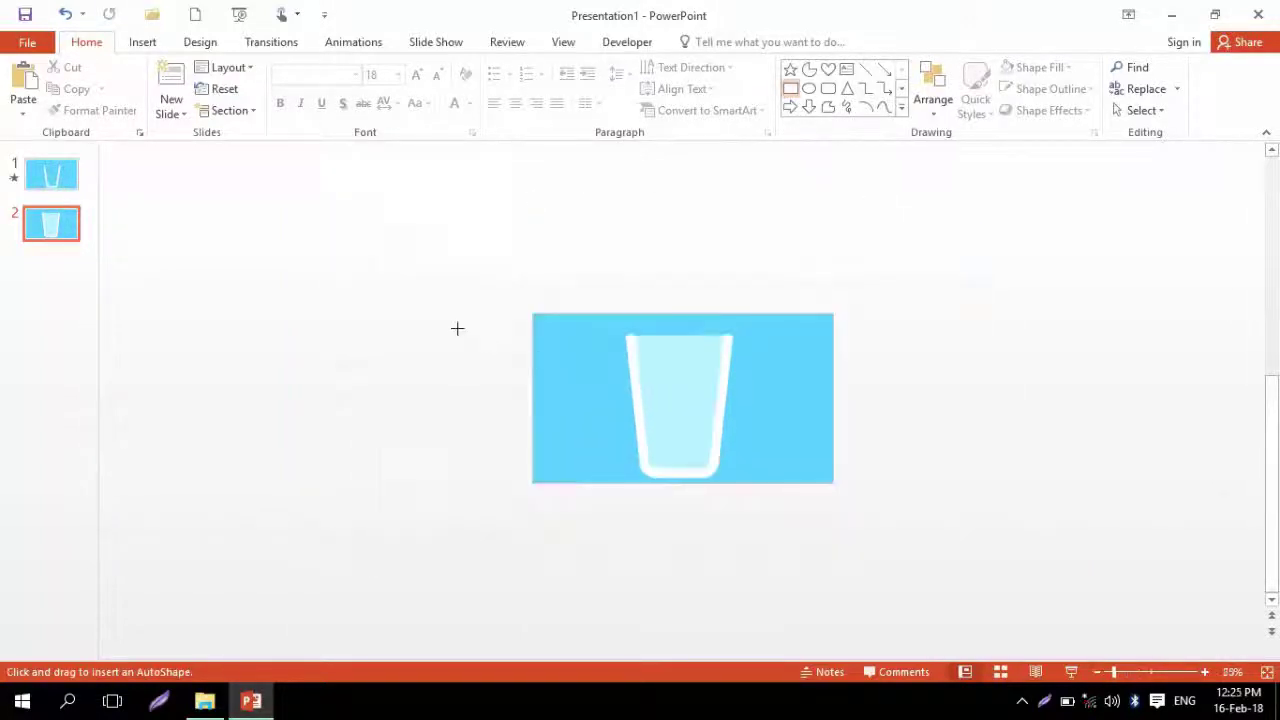
left_click_drag(439, 306, 1089, 515)
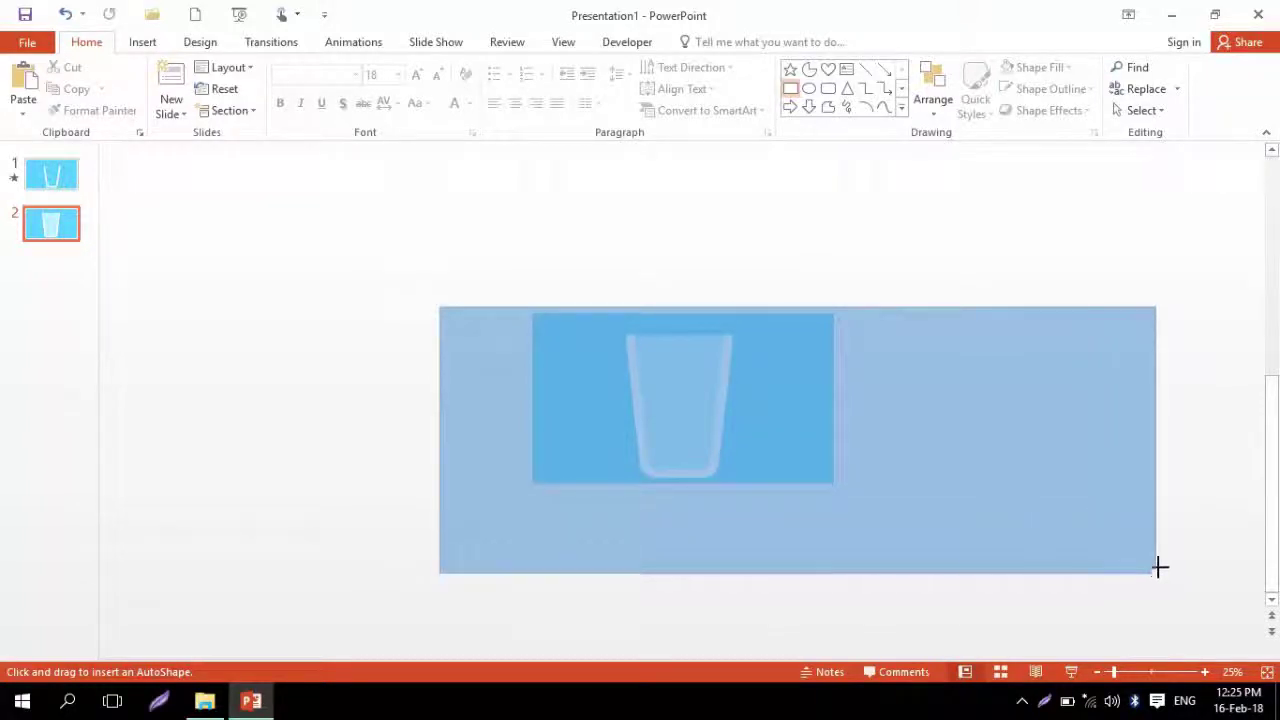
left_click_drag(1089, 515, 1173, 559)
left_click_drag(1062, 521, 941, 512)
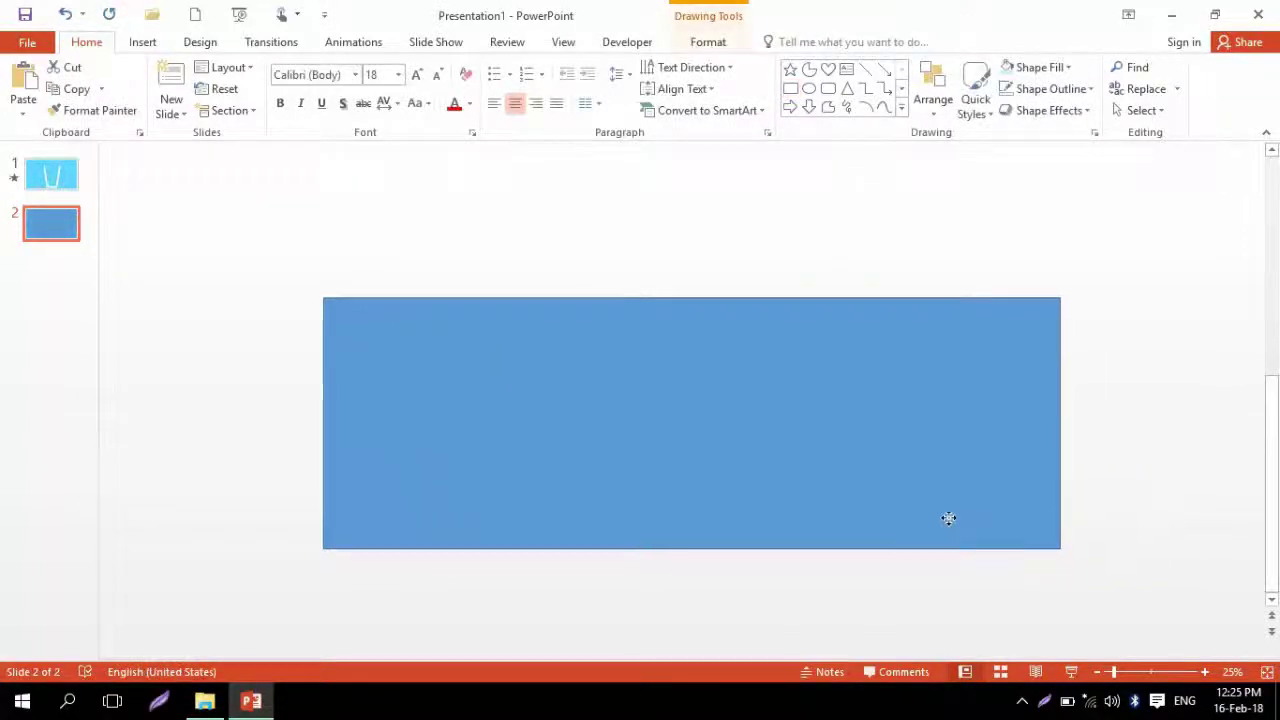
right_click(440, 380)
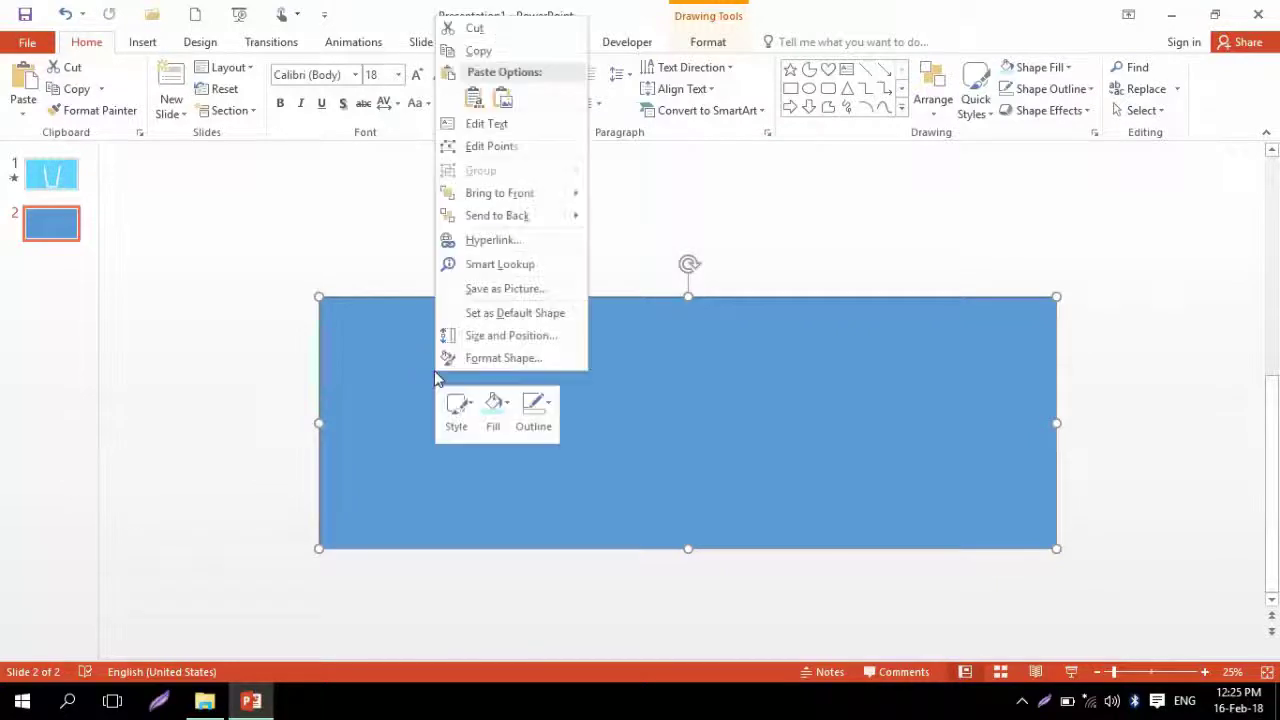
left_click(460, 145)
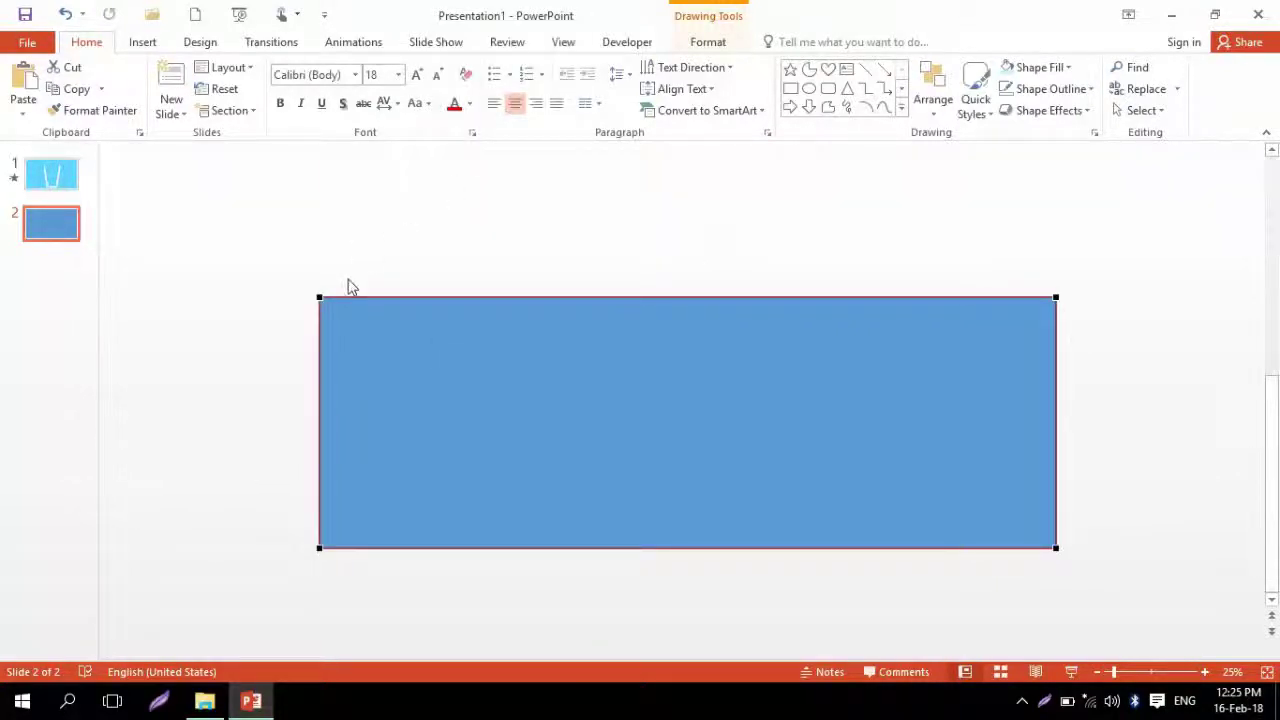
Drag top-edge points and curve handles near the left corner into wave crests and dips
left_click_drag(360, 297, 367, 308)
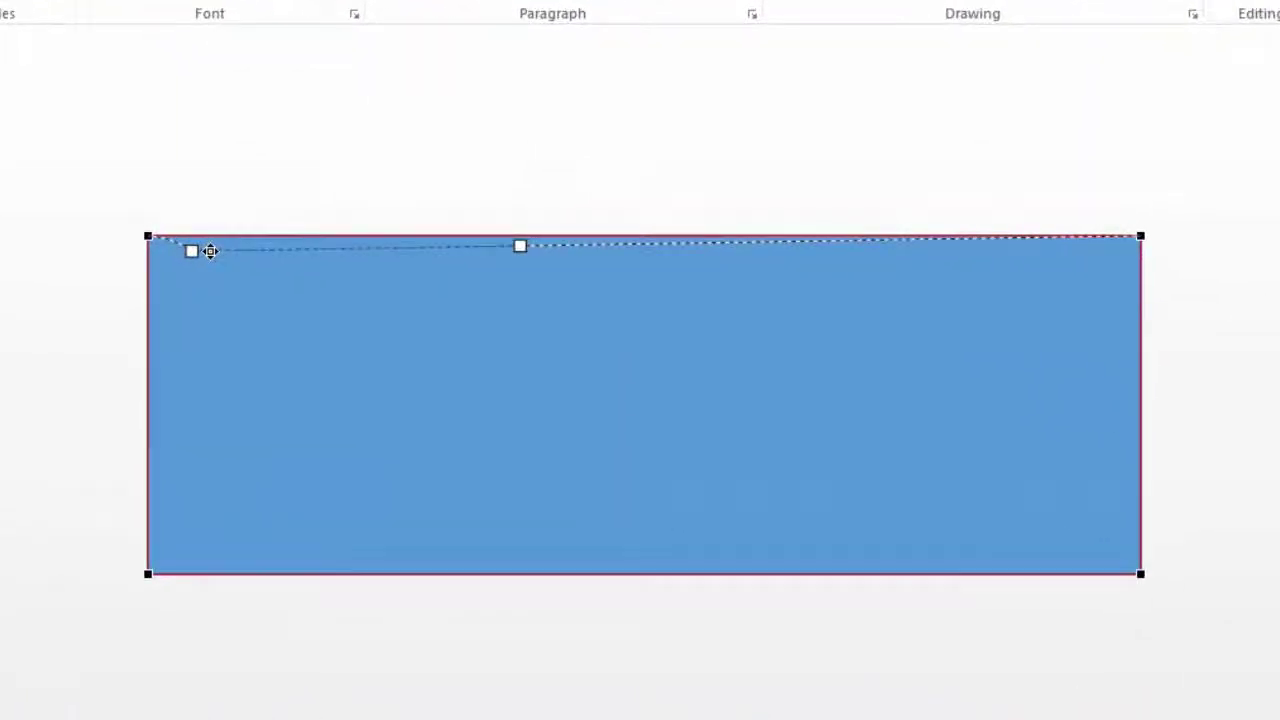
mouse_move(242, 249)
left_mouse_down()
mouse_move(260, 230)
mouse_move(291, 233)
mouse_move(307, 252)
mouse_move(373, 235)
left_mouse_up()
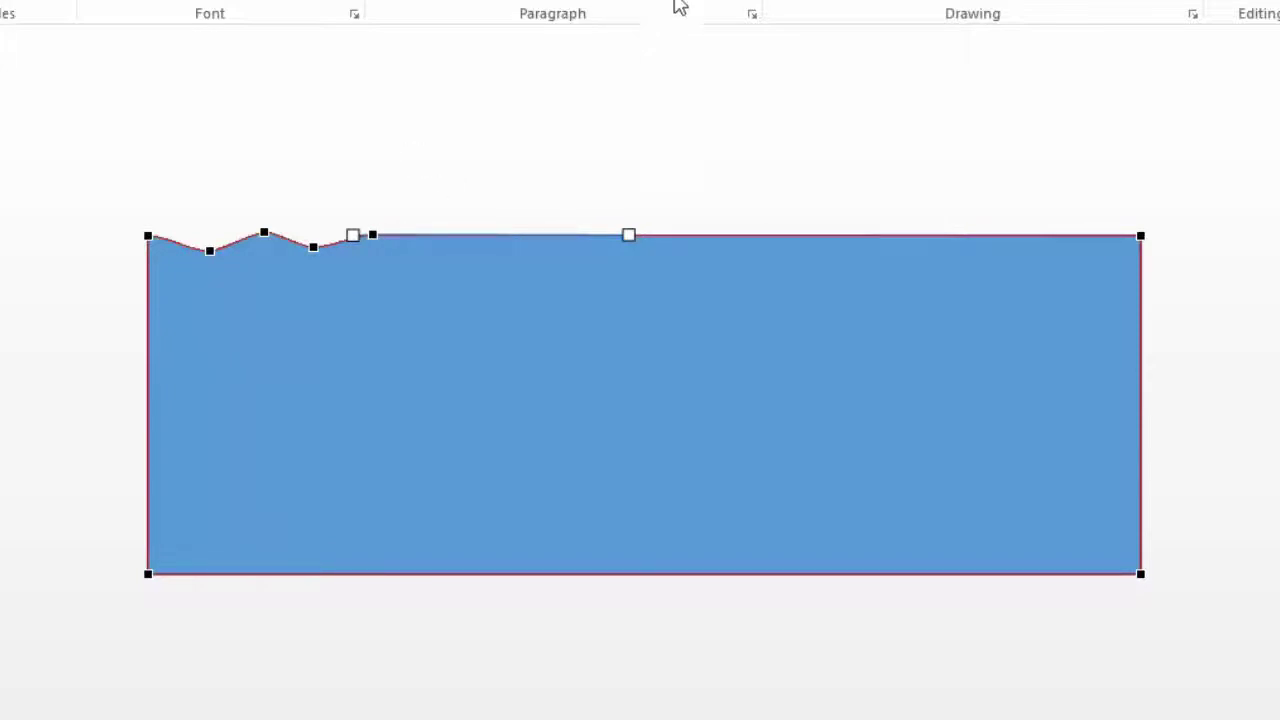
left_click(410, 238)
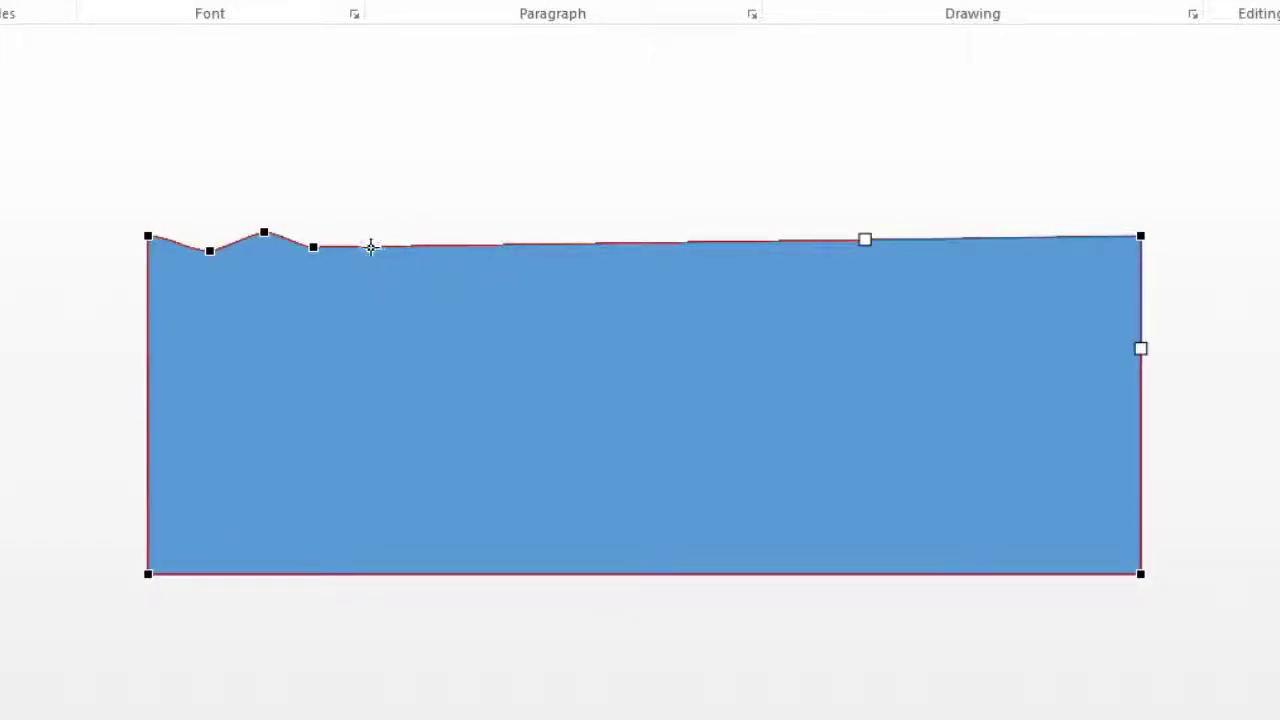
mouse_move(369, 246)
left_mouse_down()
mouse_move(372, 231)
mouse_move(431, 249)
mouse_move(481, 229)
mouse_move(533, 247)
left_mouse_up()
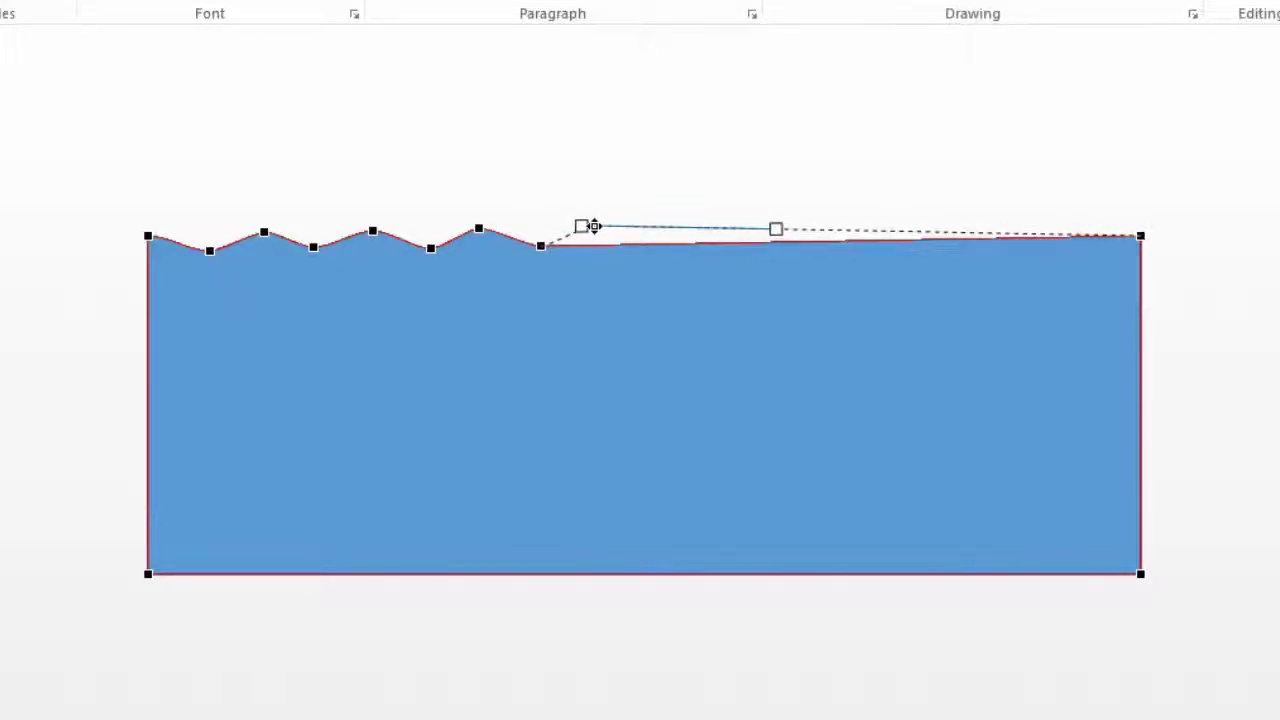
Shape the remaining top-edge points into waves, levelling off at the right corner, then exit Edit Points
left_click_drag(597, 229, 597, 229)
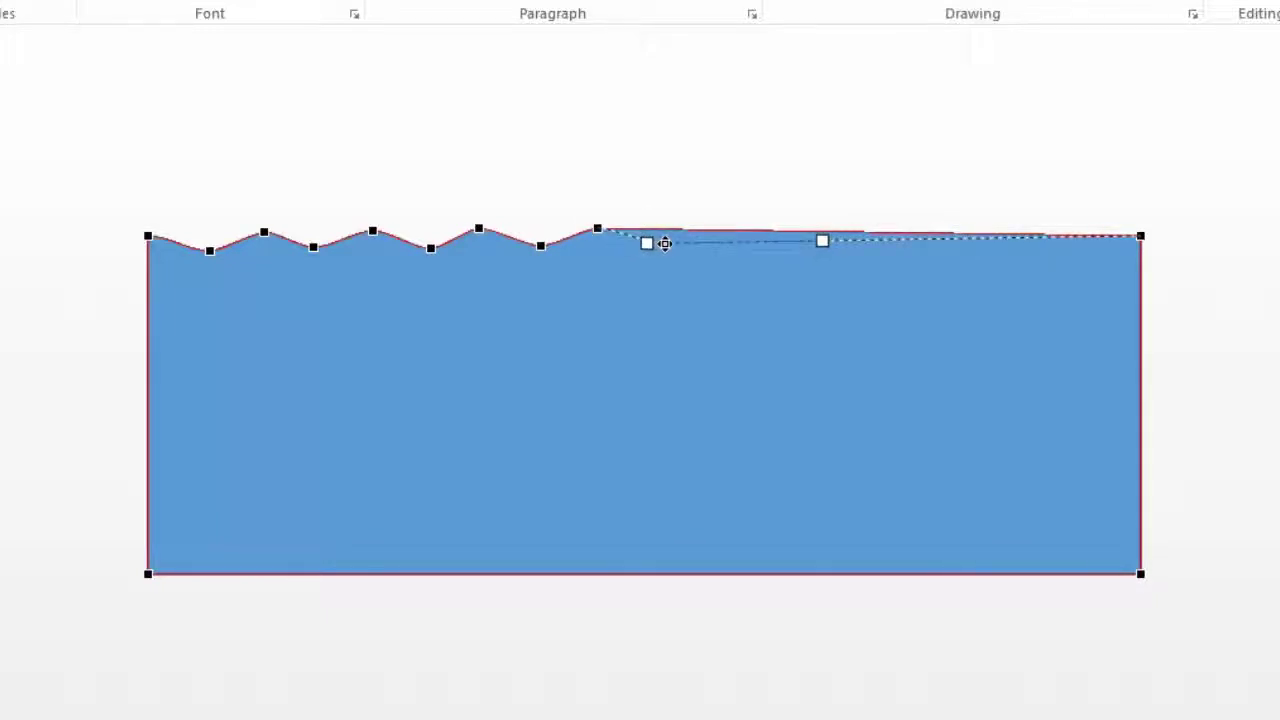
left_click_drag(671, 247, 671, 247)
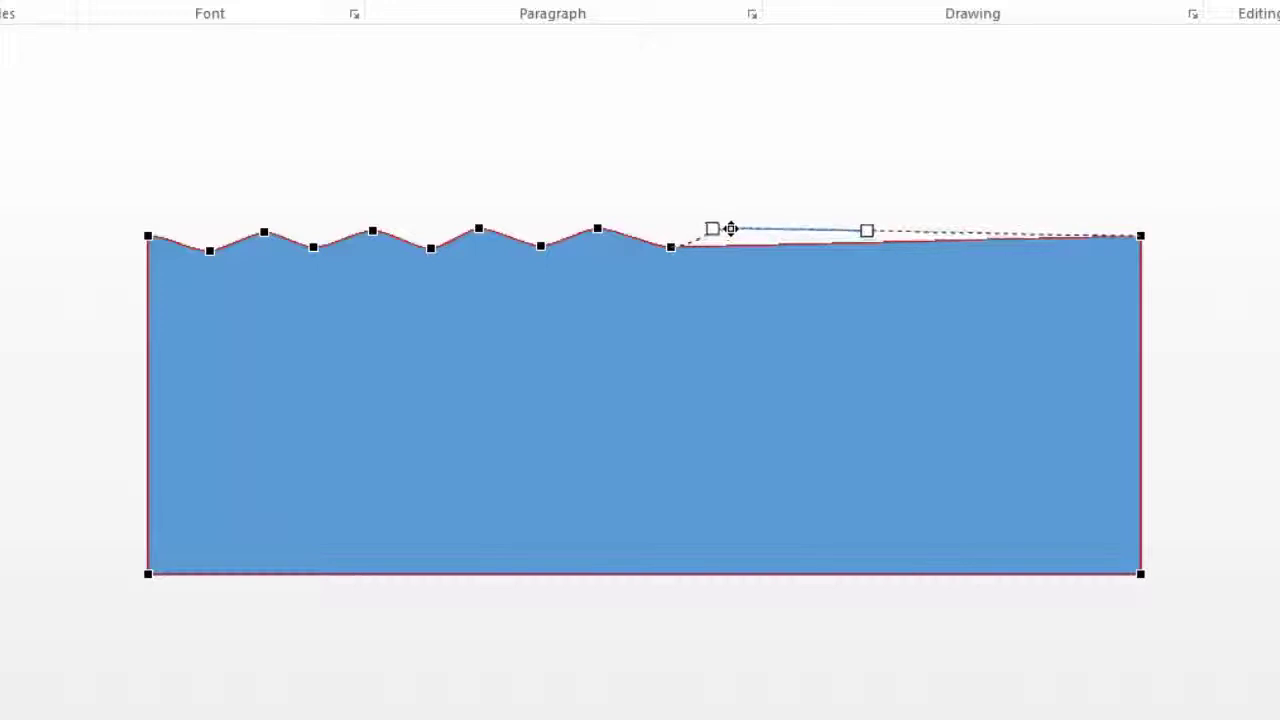
left_click_drag(724, 236, 795, 245)
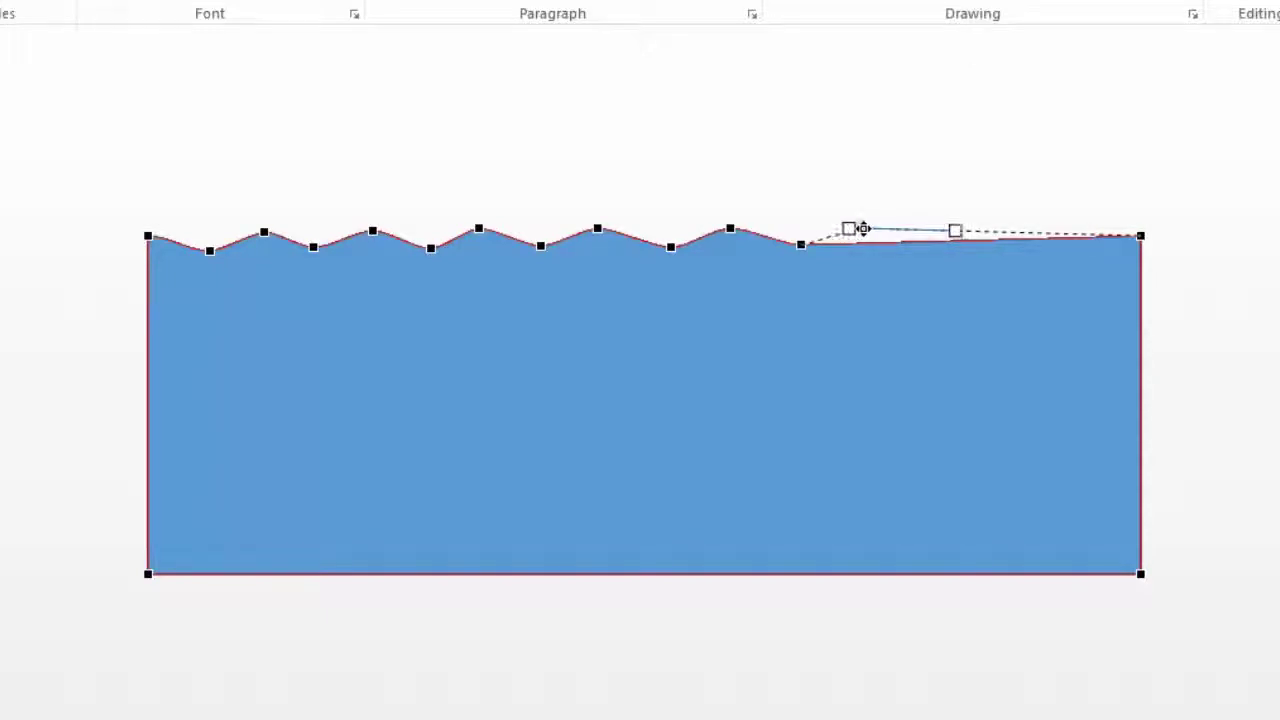
left_click_drag(862, 229, 868, 229)
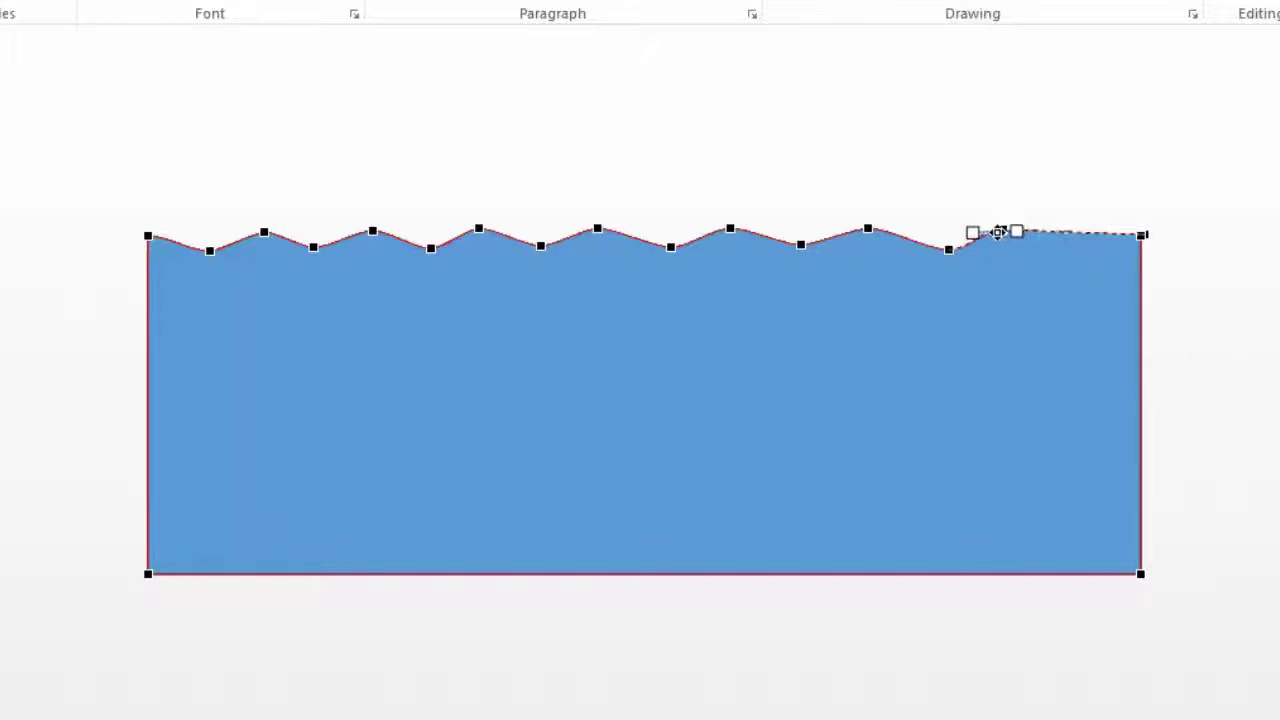
left_click_drag(998, 232, 1070, 250)
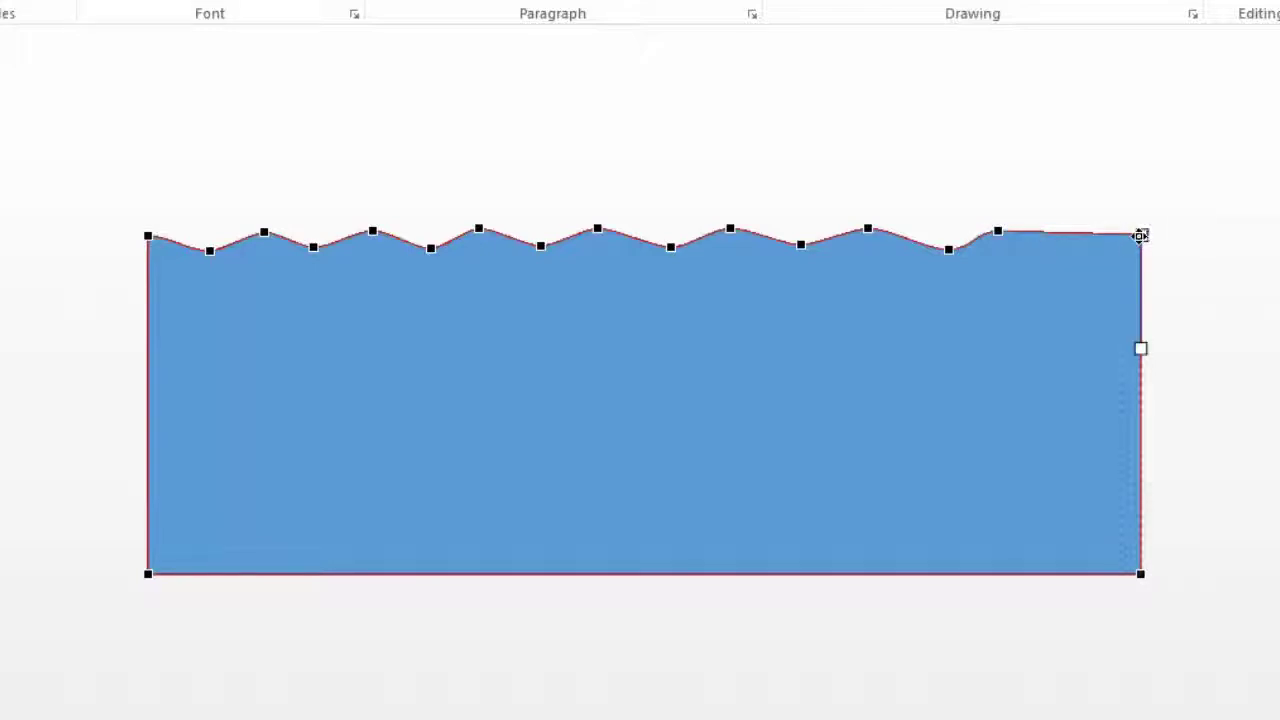
left_click(1212, 244)
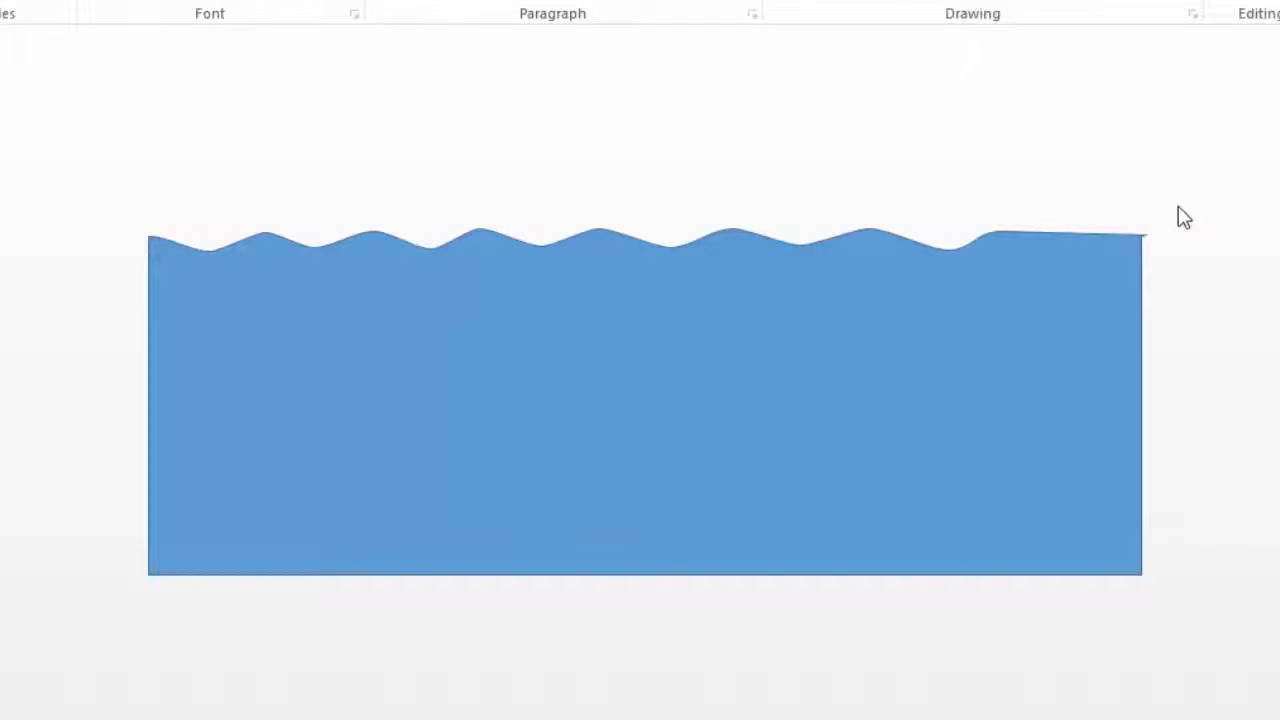
Flip the wave shape upside down and move it down and right
left_click(755, 362)
right_click(754, 360)
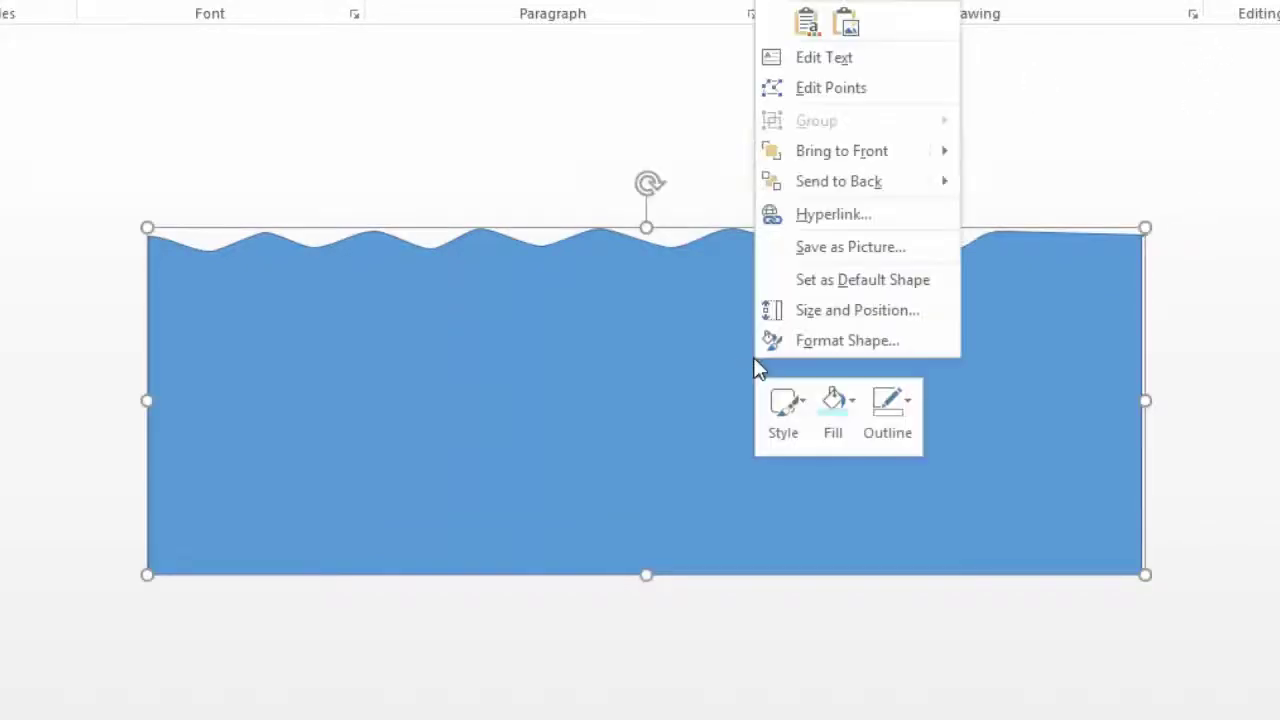
left_click(680, 362)
mouse_move(703, 428)
left_mouse_down()
mouse_move(741, 530)
mouse_move(786, 506)
left_mouse_up()
mouse_move(845, 294)
left_mouse_down()
mouse_move(1023, 311)
mouse_move(997, 700)
mouse_move(834, 674)
left_mouse_up()
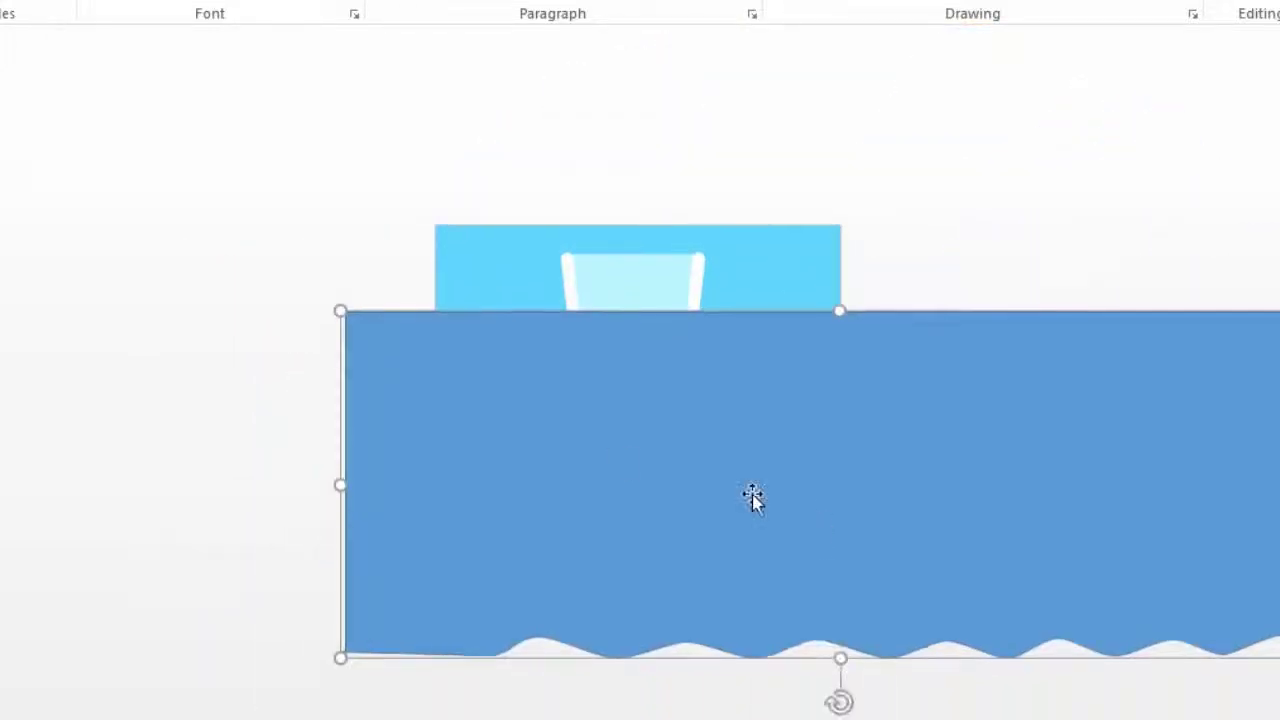
Fill the wave with the glass background's light blue using the Eyedropper
right_click(524, 420)
left_click(607, 462)
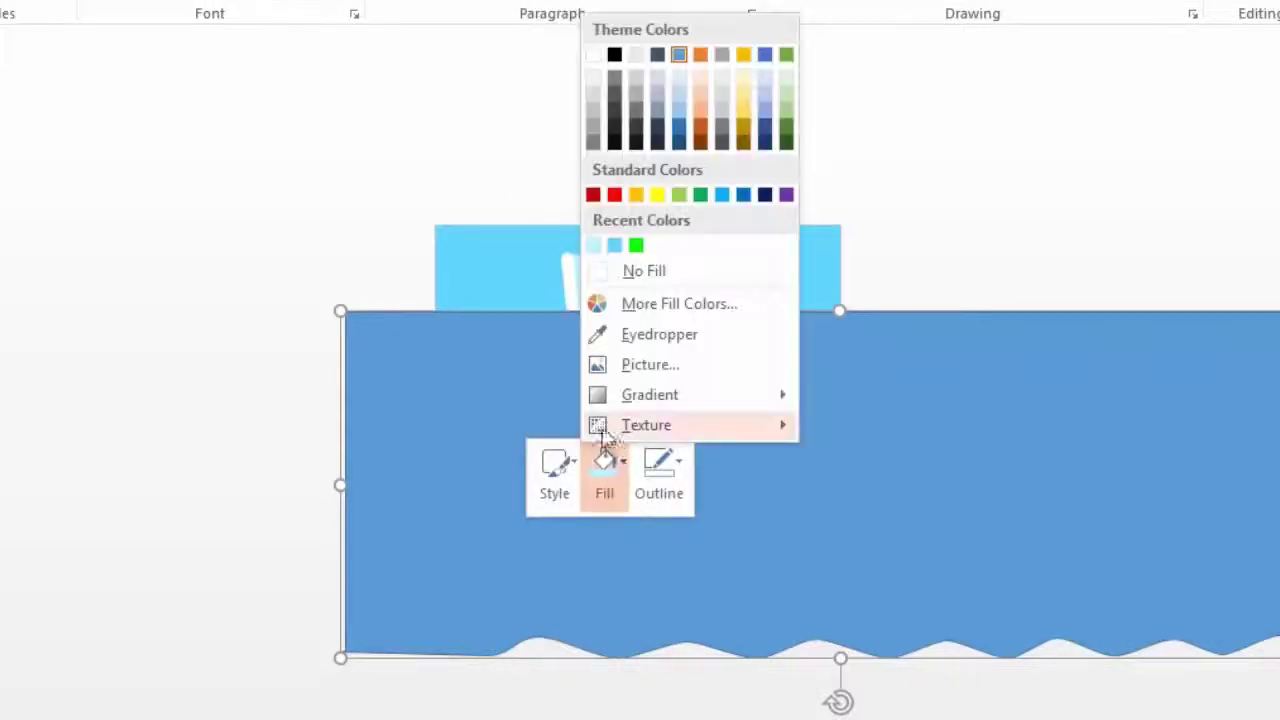
left_click(628, 336)
left_click(503, 288)
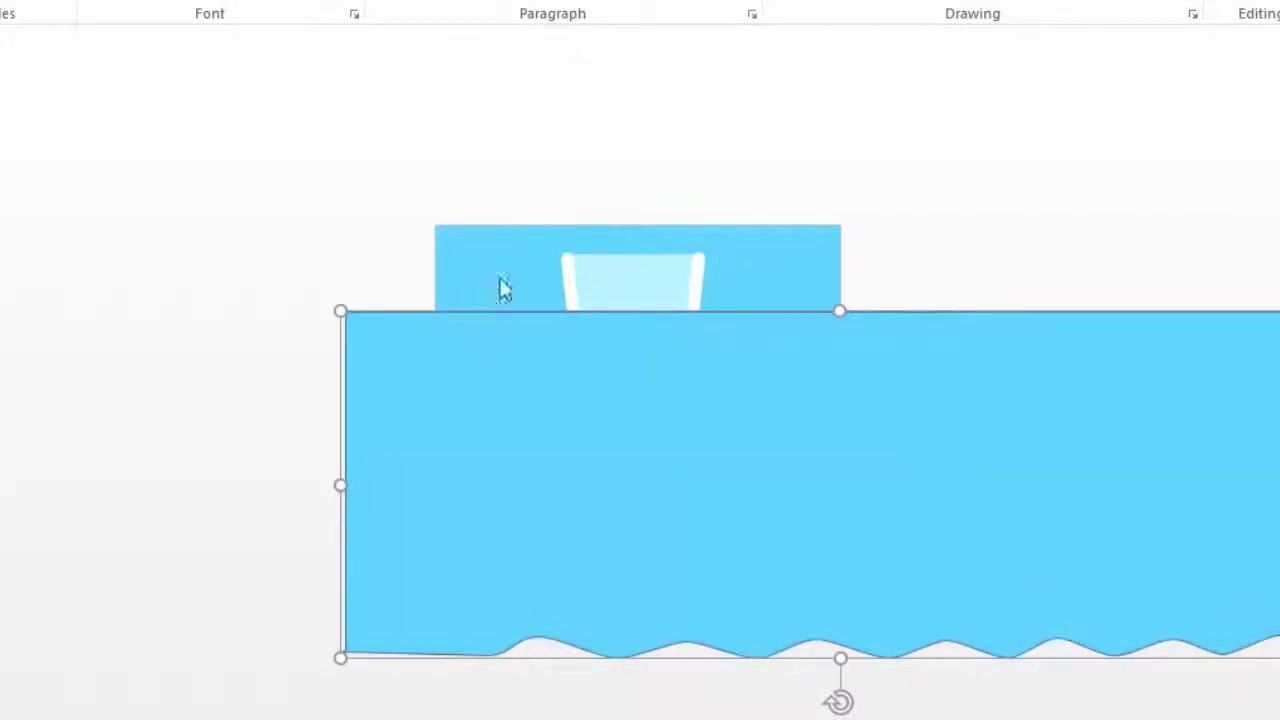
left_click_drag(525, 405, 597, 385)
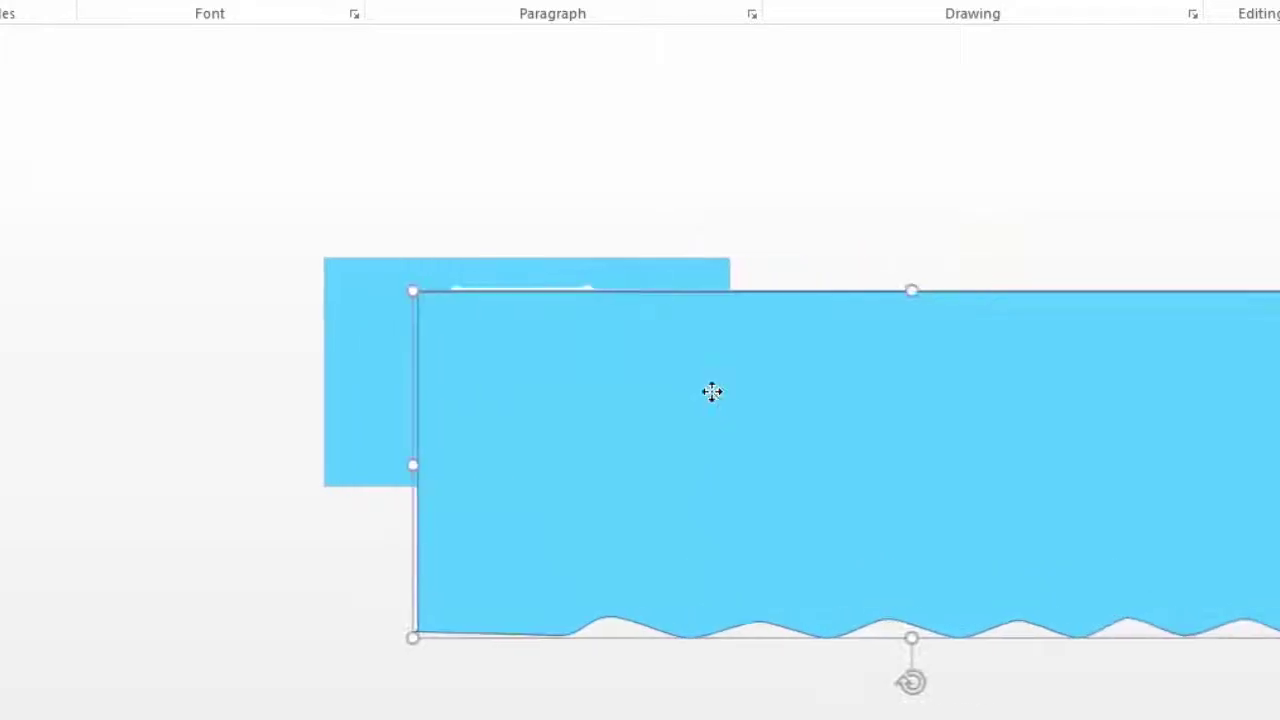
Set the wave's outline to No Outline and move it right and down
right_click(712, 391)
left_click(846, 440)
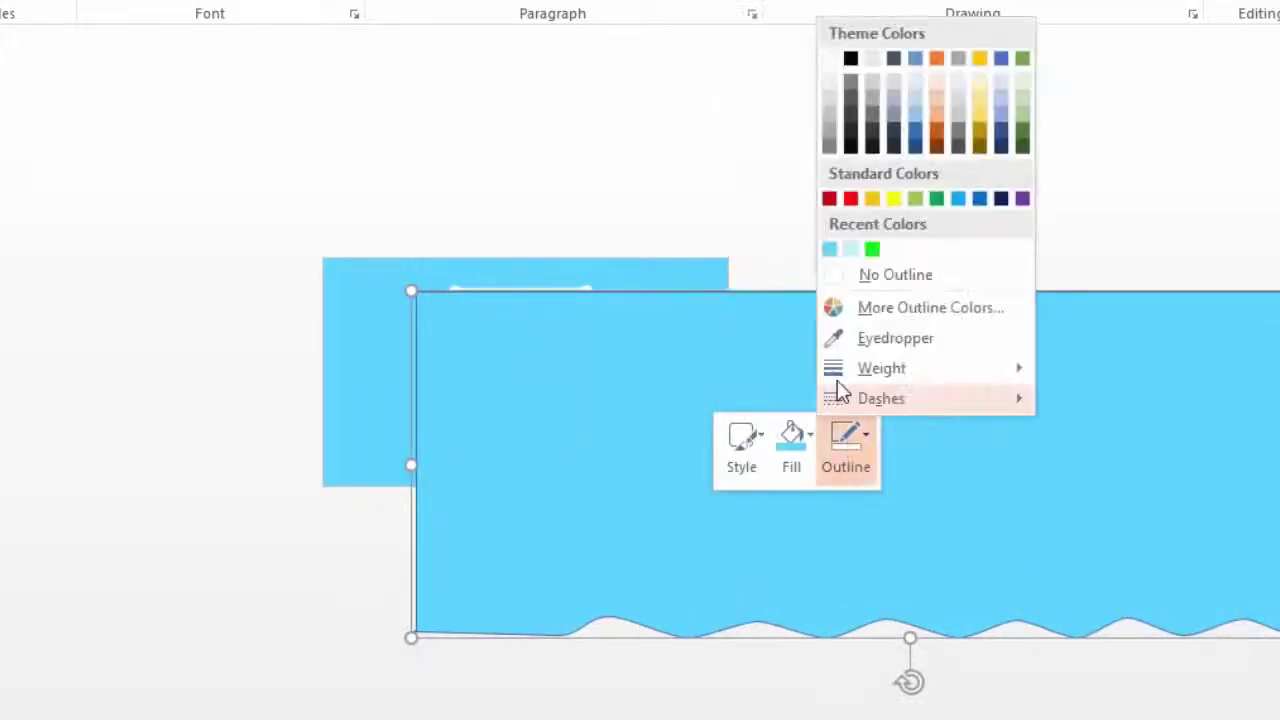
left_click(886, 276)
mouse_move(622, 443)
left_mouse_down()
mouse_move(667, 473)
mouse_move(796, 357)
left_mouse_up()
scroll(485, 385, "right", 3)
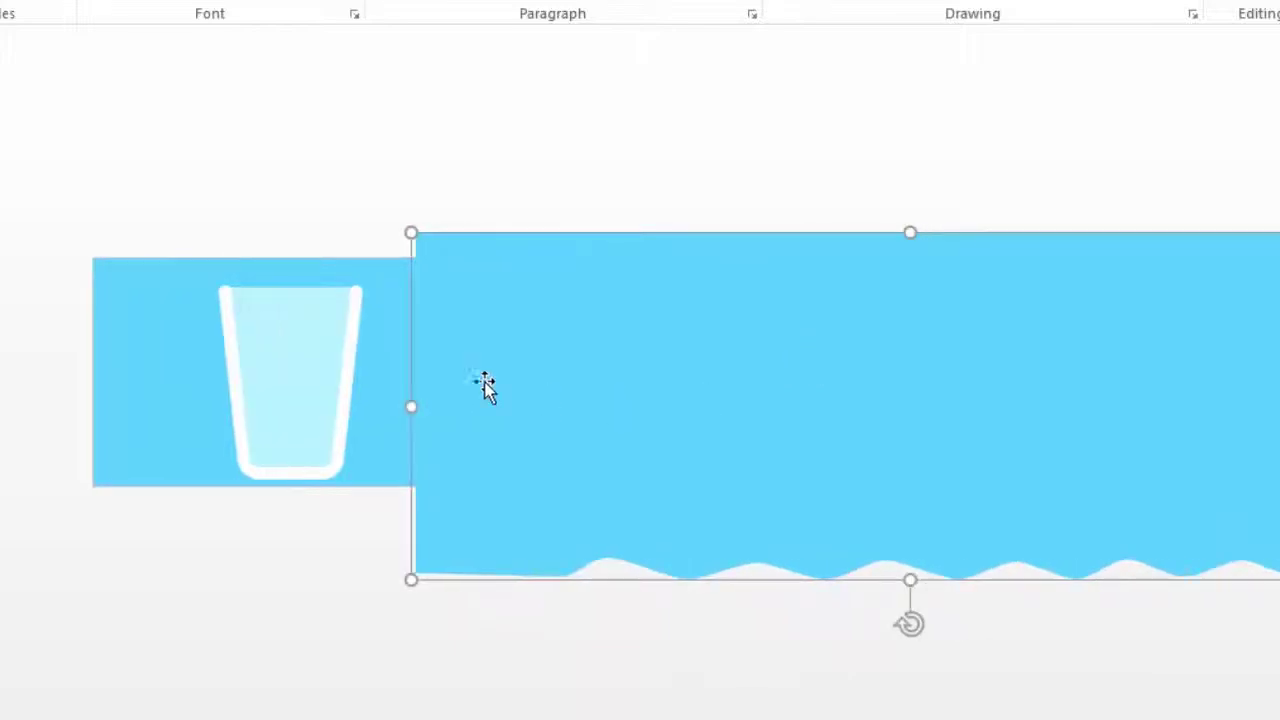
Move the wave up and left so it overlaps the glass
left_click(299, 360)
right_click(297, 358)
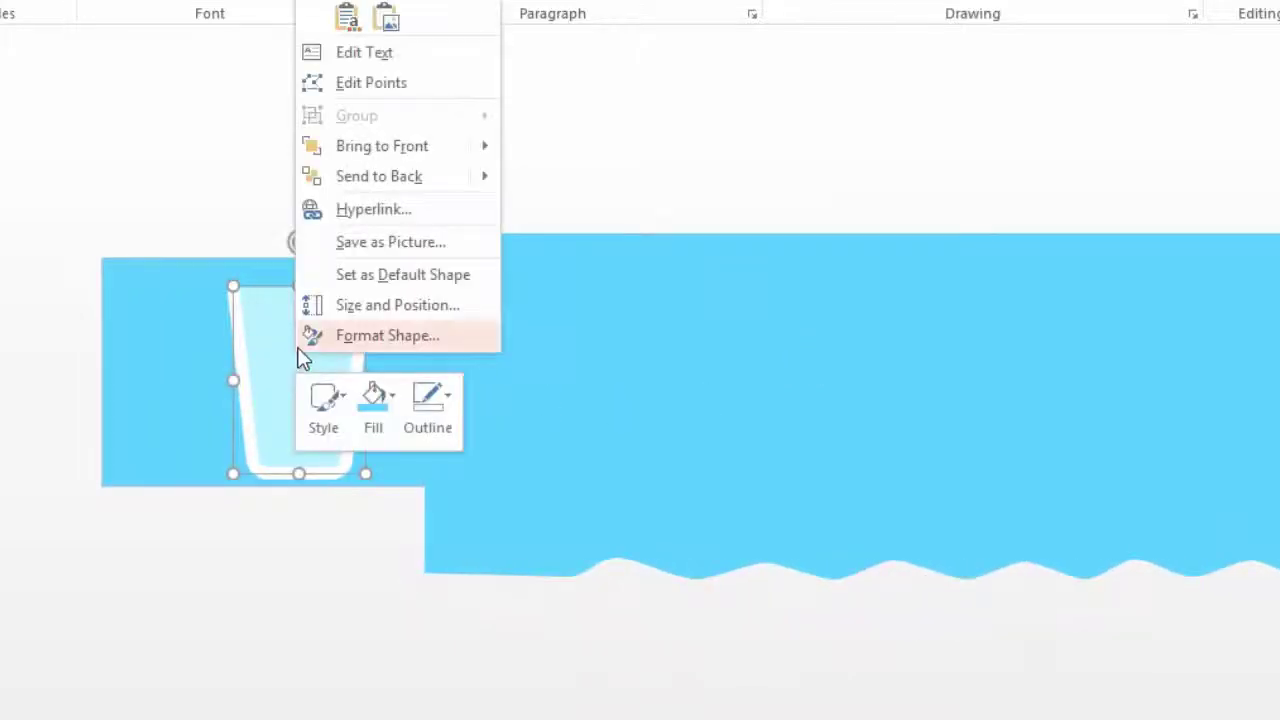
left_click(382, 180)
mouse_move(575, 397)
left_mouse_down()
mouse_move(415, 249)
mouse_move(537, 326)
left_mouse_up()
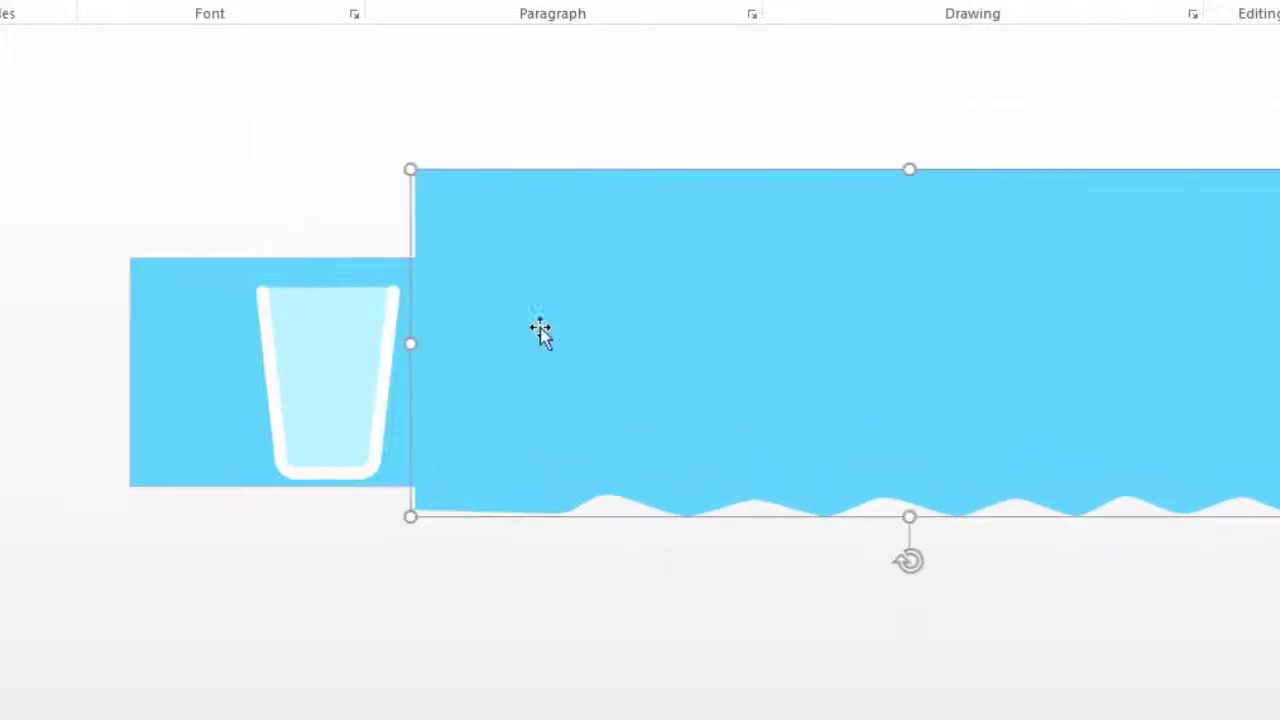
Send the wave behind the glass and slide it left
left_click(375, 443)
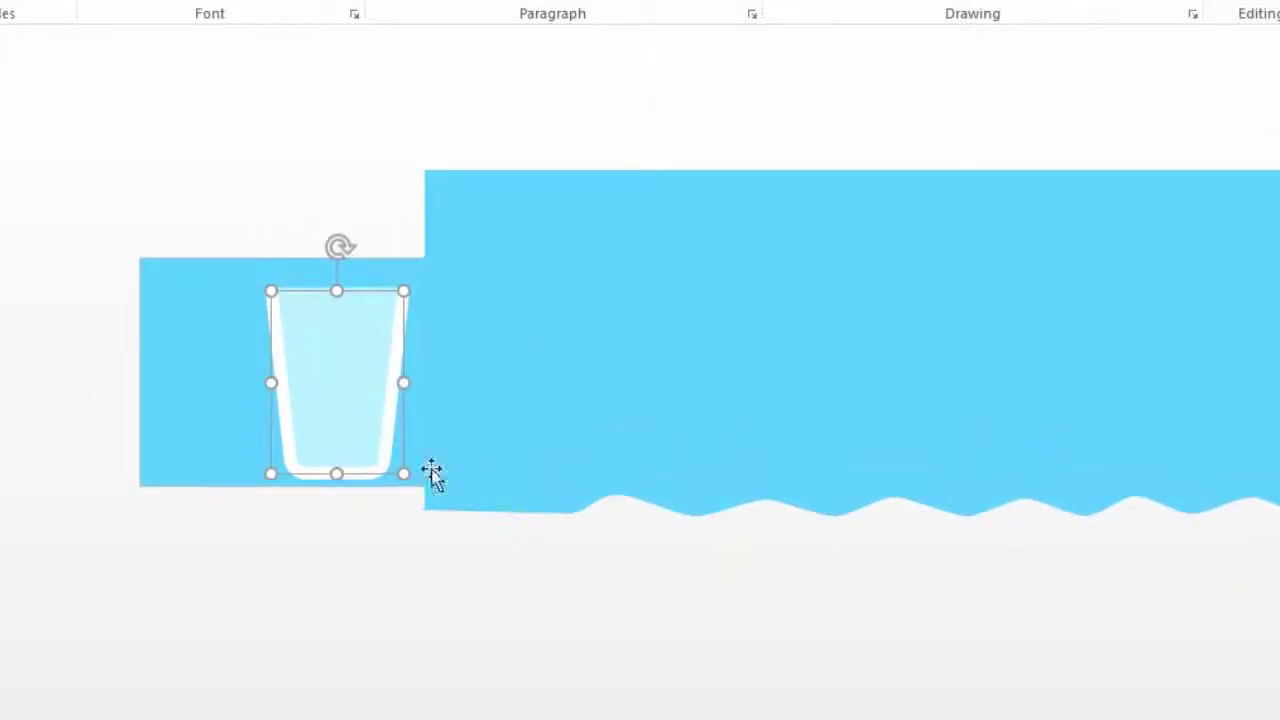
left_click(528, 427)
right_click(526, 423)
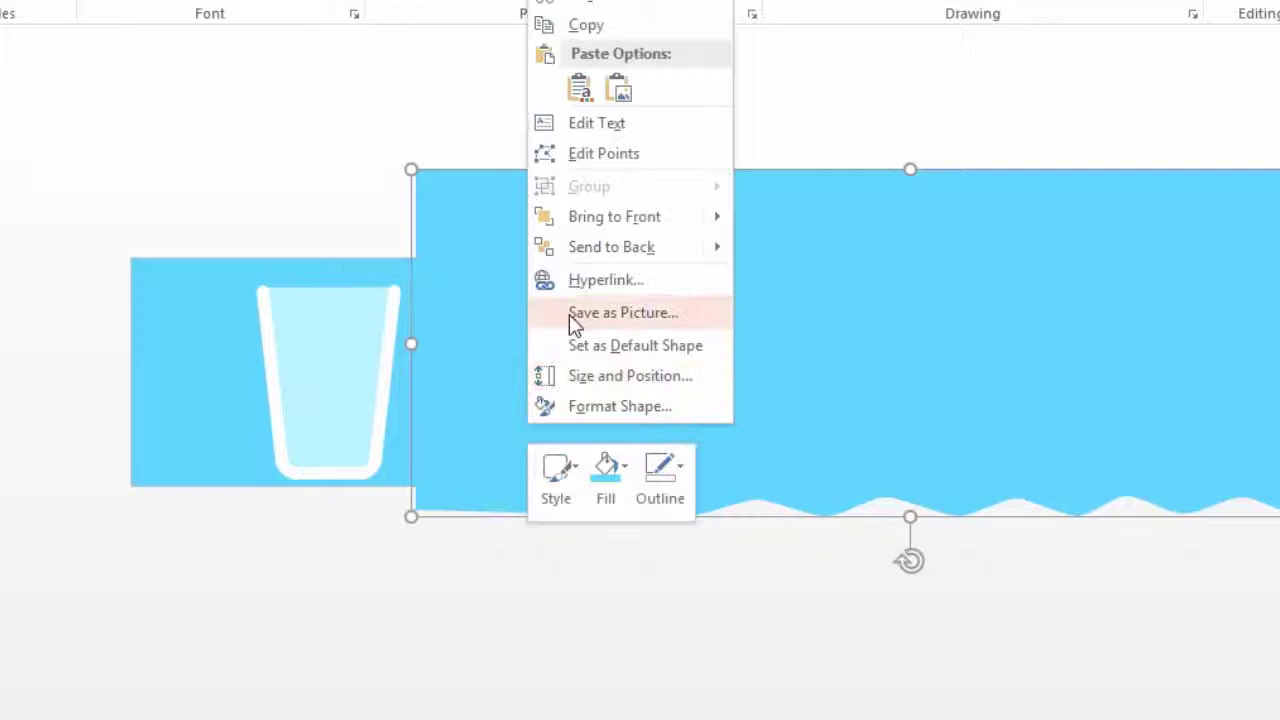
left_click(597, 248)
mouse_move(521, 324)
left_mouse_down()
mouse_move(443, 294)
mouse_move(354, 294)
left_mouse_up()
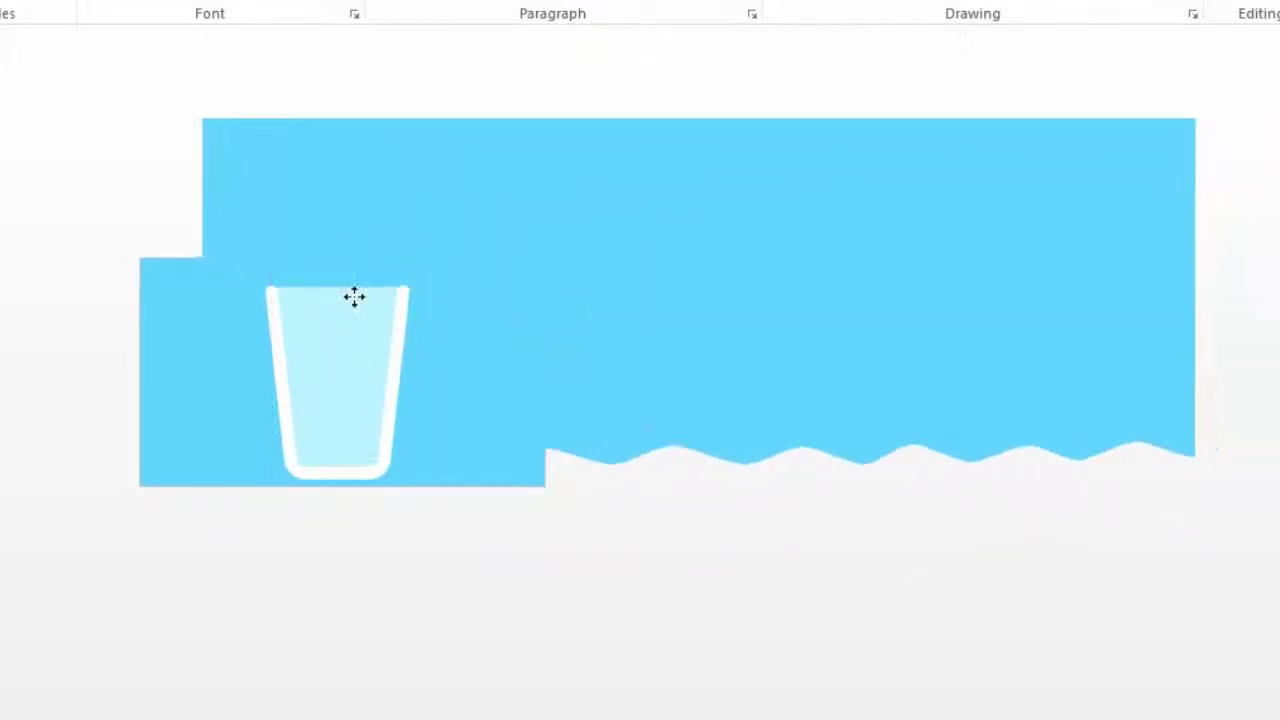
Send the glass to the back and position the wave just beneath the glass's base
left_click(567, 333)
right_click(567, 333)
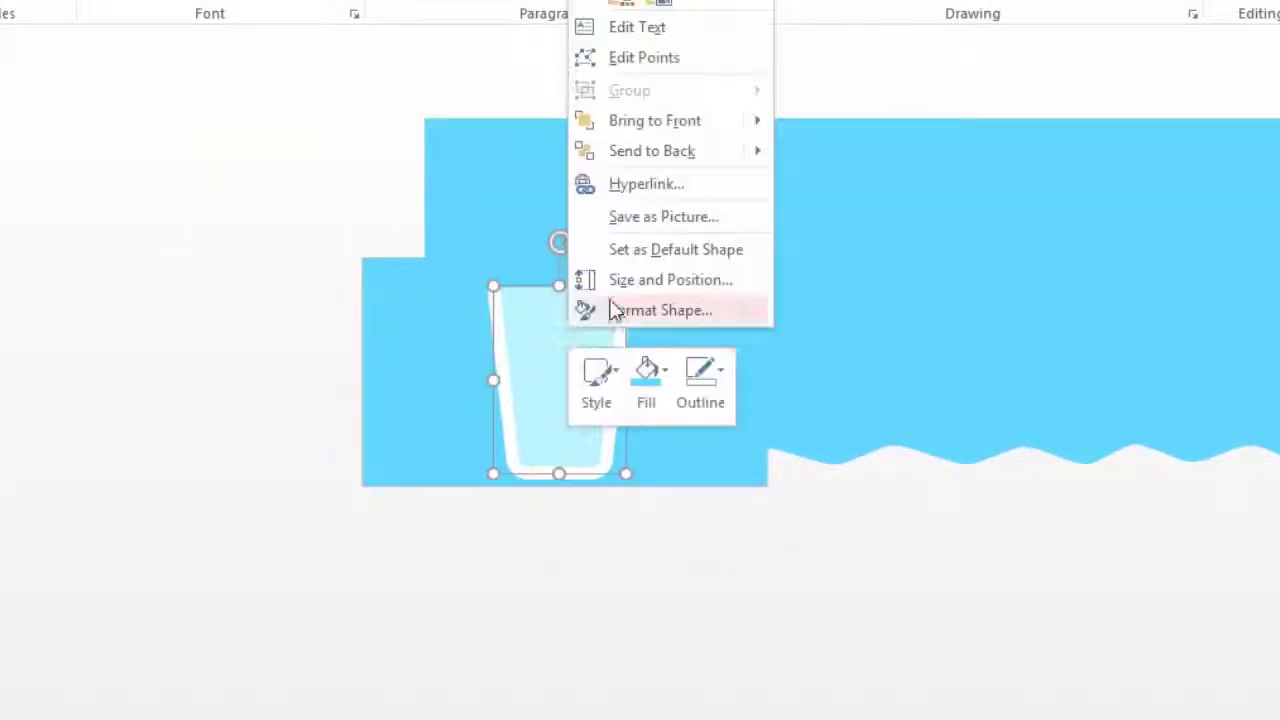
left_click(641, 155)
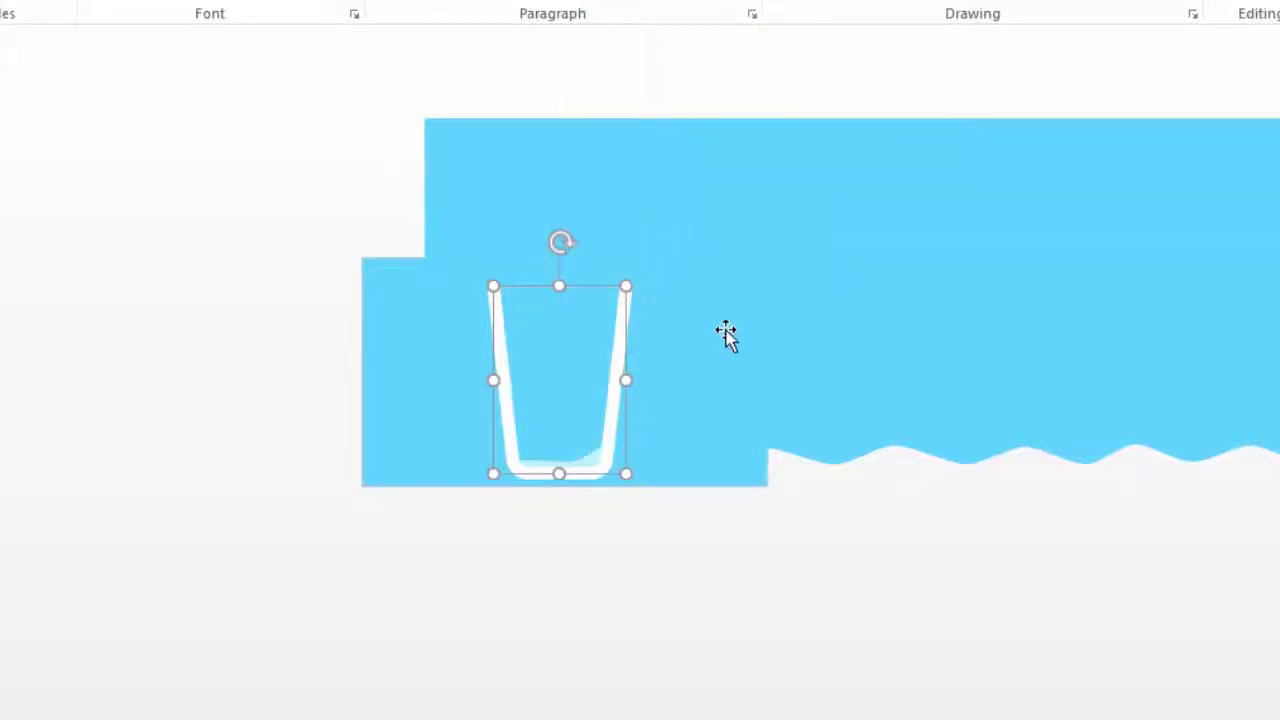
mouse_move(729, 334)
left_mouse_down()
mouse_move(569, 230)
mouse_move(600, 231)
mouse_move(728, 314)
mouse_move(800, 391)
mouse_move(673, 374)
mouse_move(88, 198)
mouse_move(671, 451)
mouse_move(806, 400)
mouse_move(797, 385)
mouse_move(554, 314)
mouse_move(603, 349)
mouse_move(246, 331)
mouse_move(317, 411)
left_mouse_up()
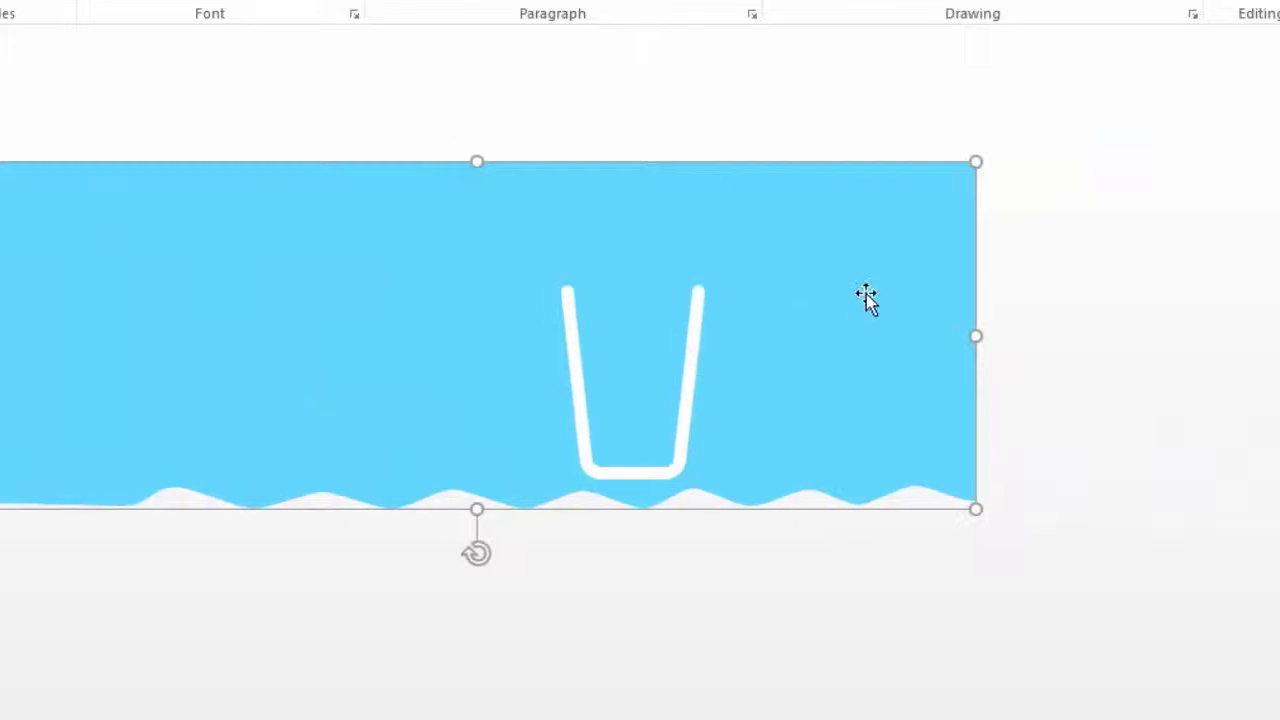
mouse_move(866, 297)
left_mouse_down()
mouse_move(511, 281)
mouse_move(618, 295)
left_mouse_up()
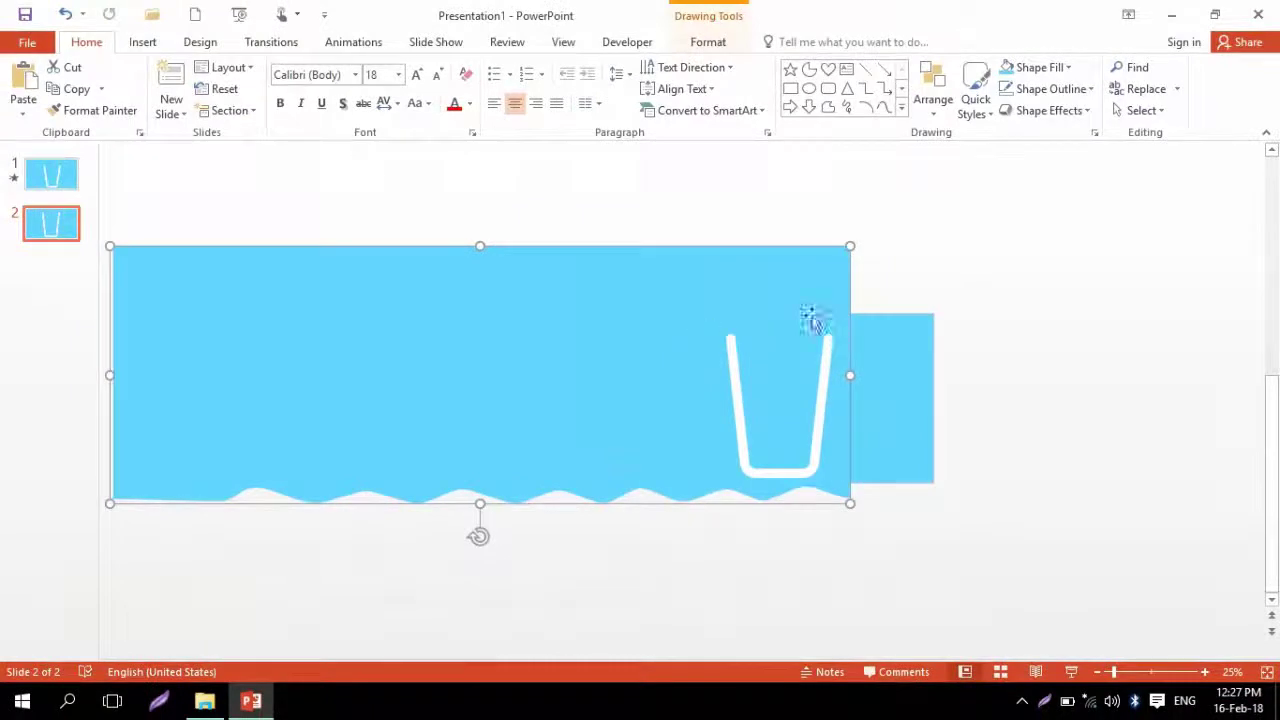
left_click_drag(815, 320, 801, 307)
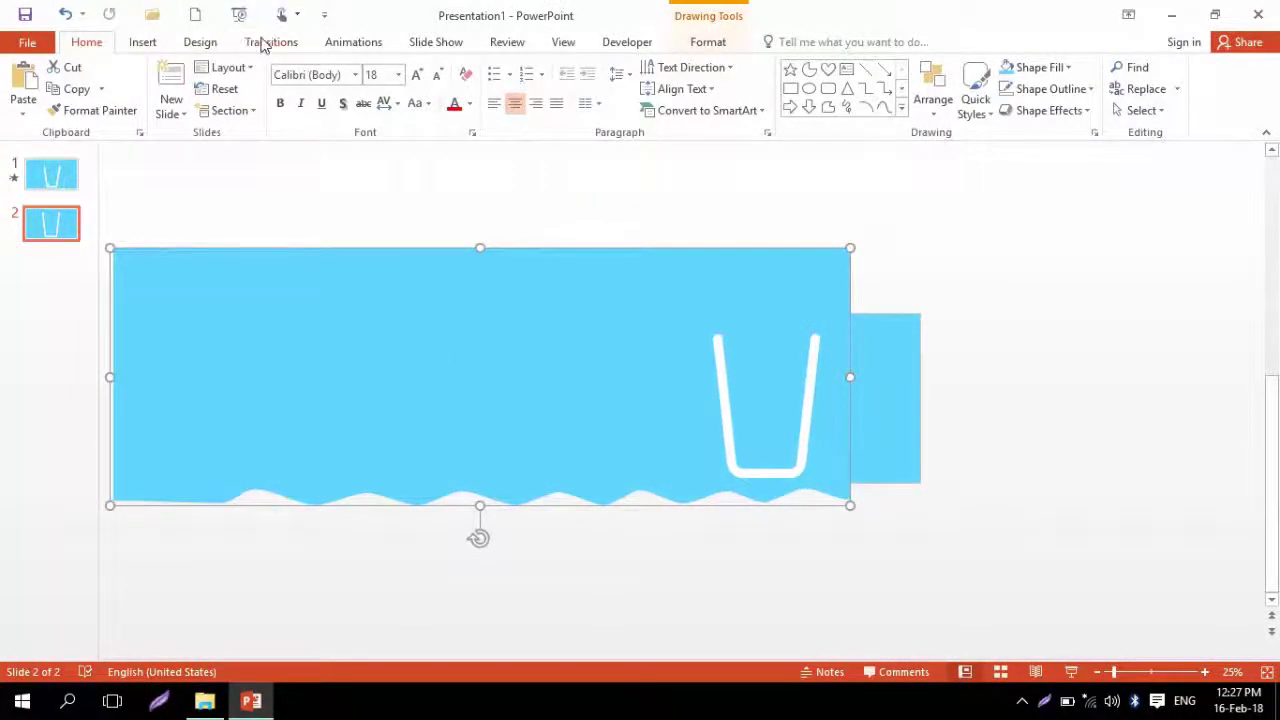
Apply Fly In to the white glass outline, direction From Left, Start With Previous
left_click(726, 371)
left_click(340, 42)
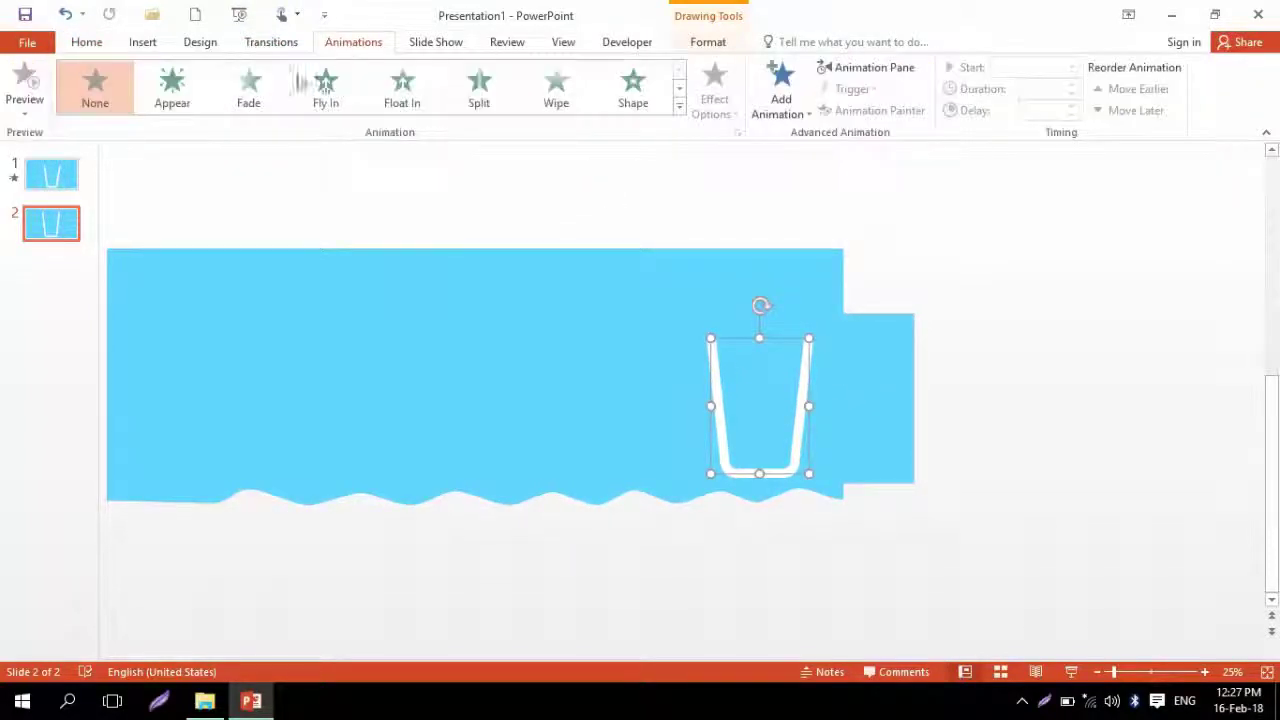
left_click(348, 105)
left_click(729, 106)
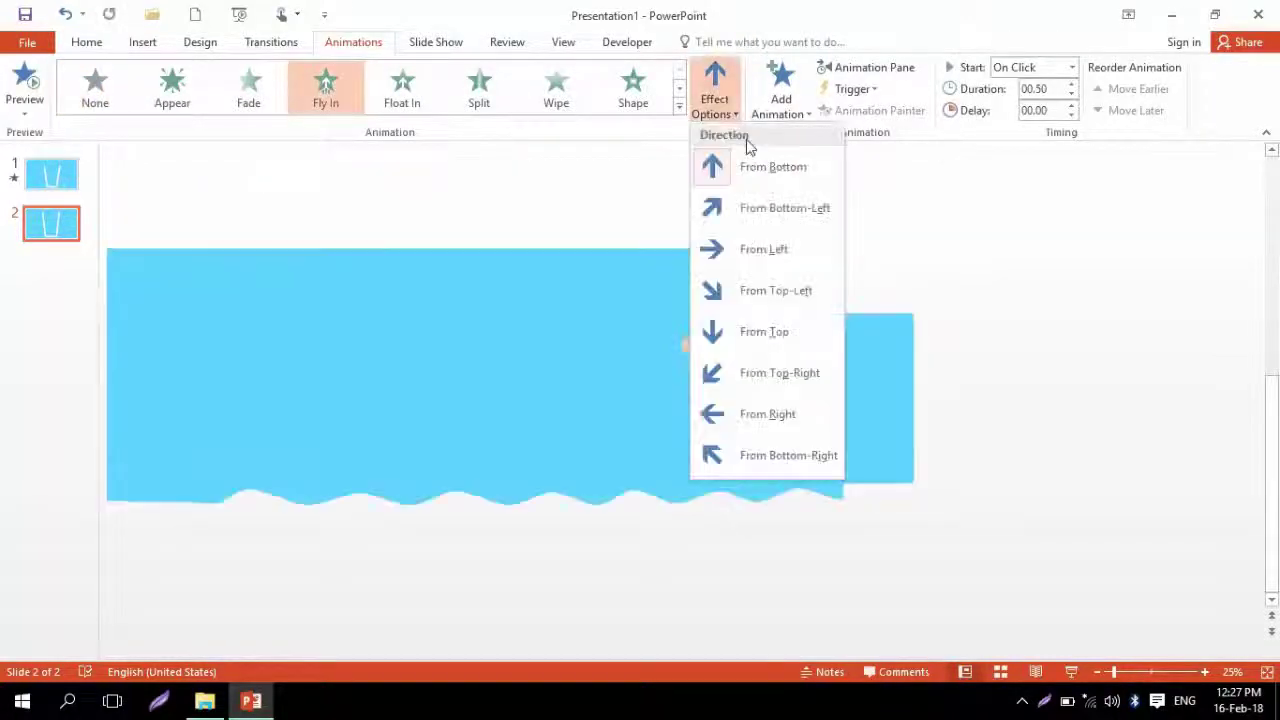
left_click(768, 249)
left_click(1072, 67)
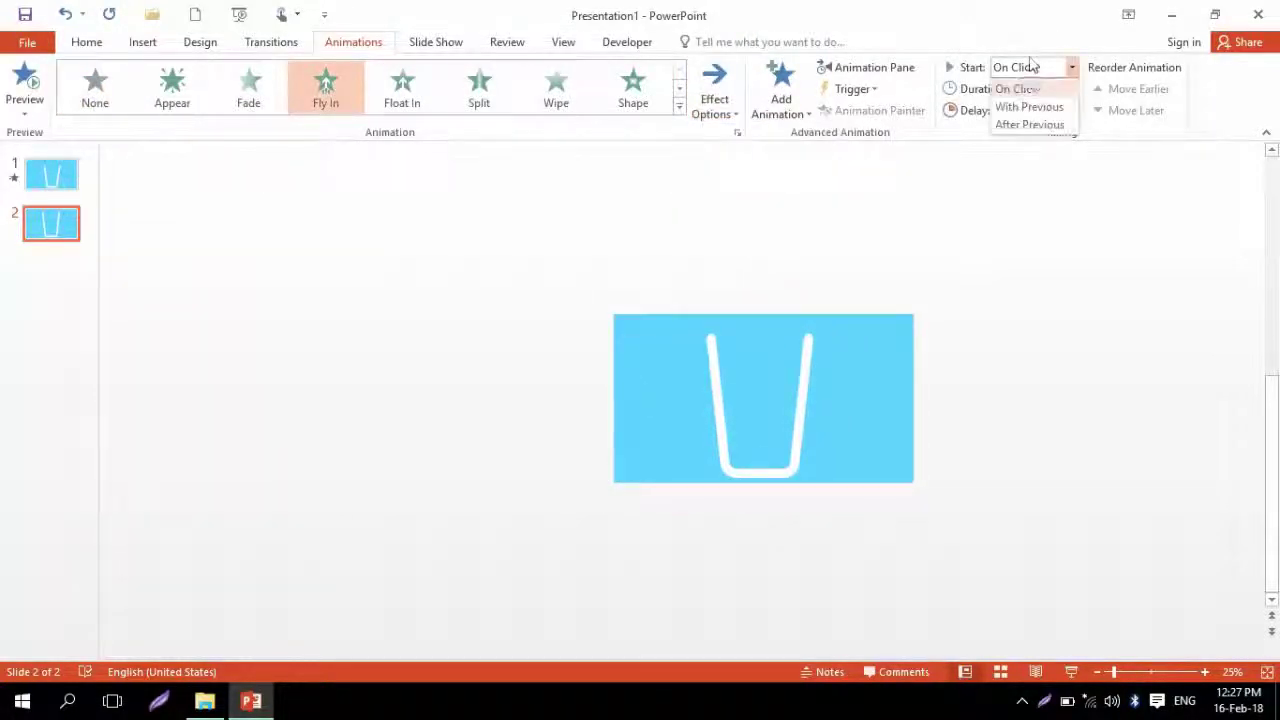
left_click(1014, 108)
left_click(583, 309)
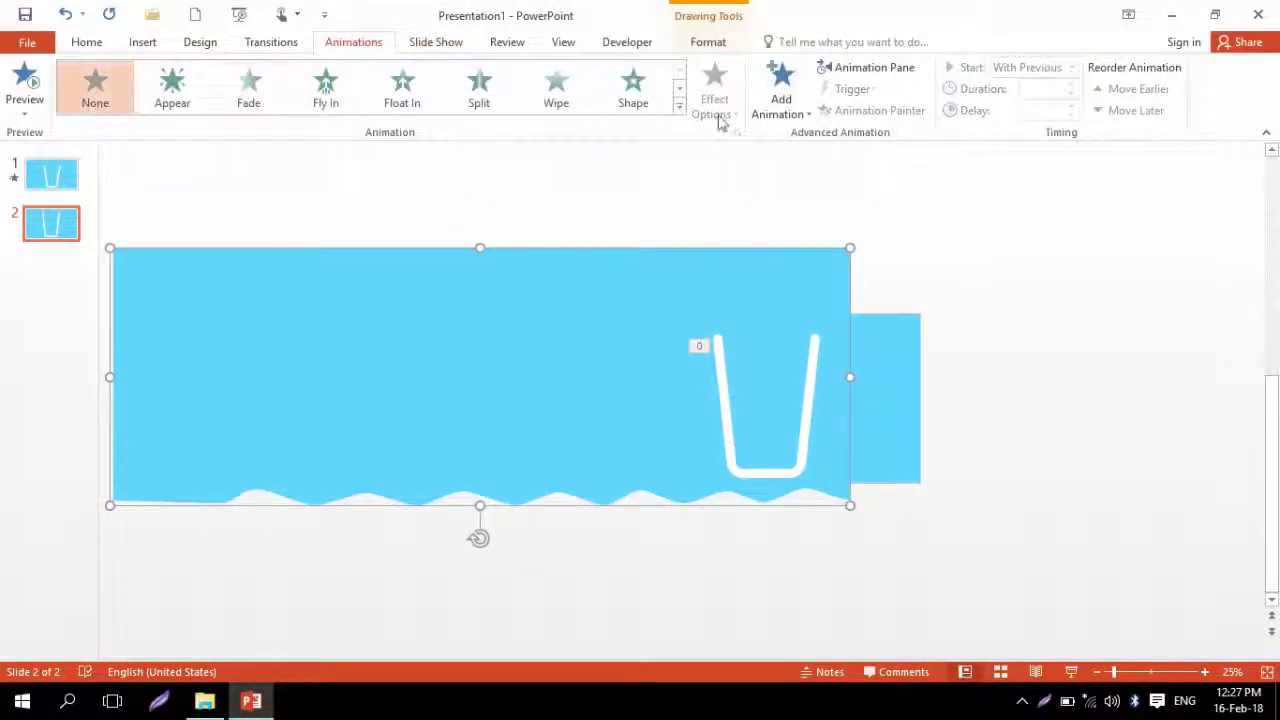
Add a Lines motion path to the wave and drag its end point up and right
left_click(679, 106)
scroll(320, 460, "down", 1)
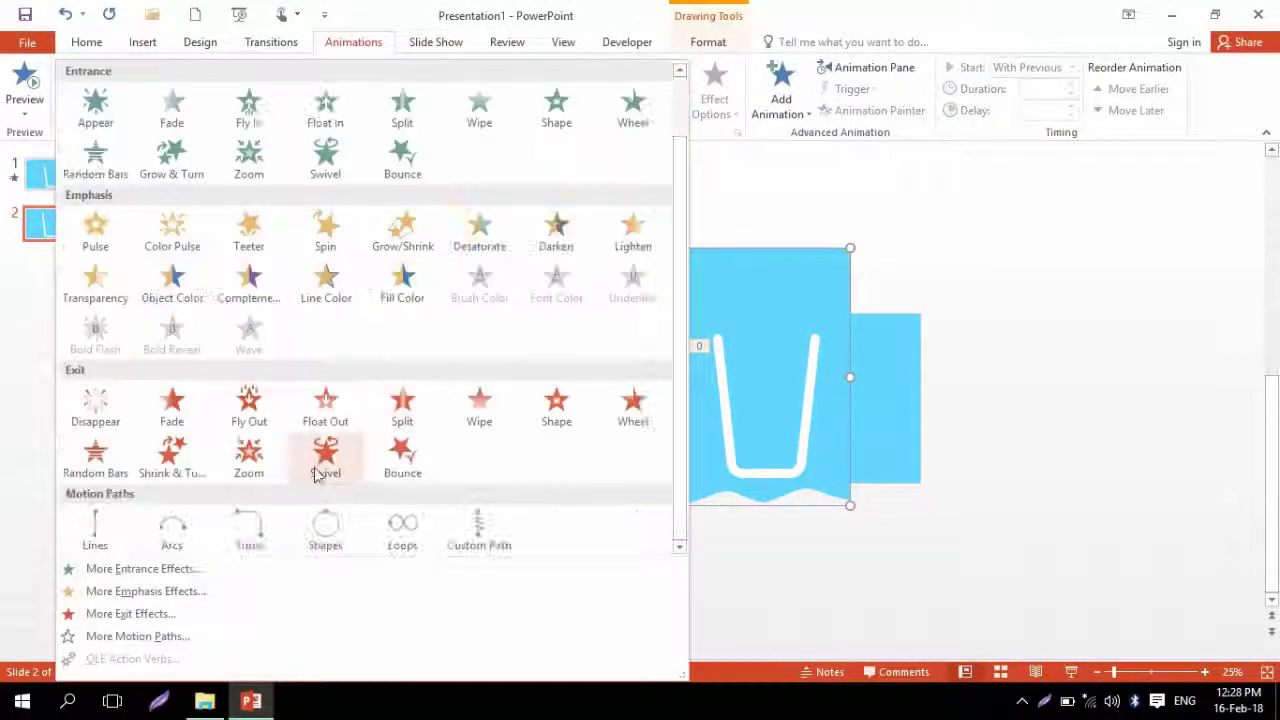
left_click(94, 528)
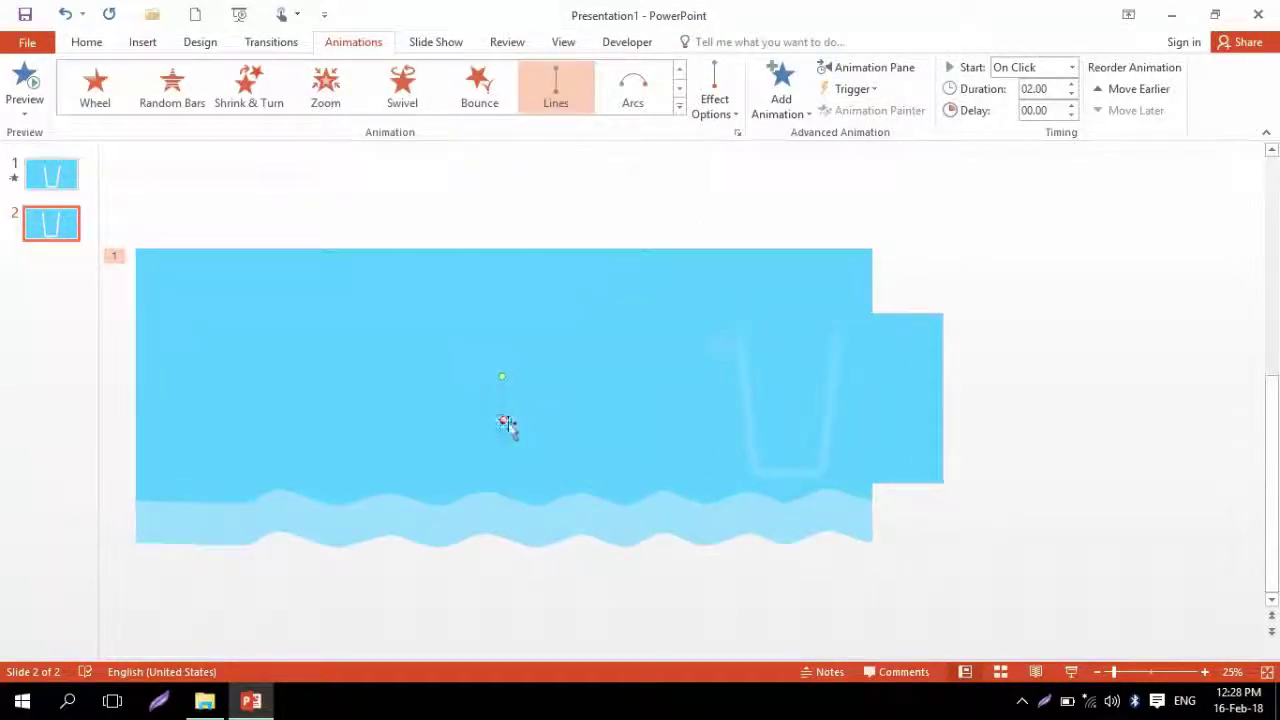
mouse_move(507, 424)
left_mouse_down()
mouse_move(1074, 212)
mouse_move(1053, 275)
mouse_move(1062, 244)
left_mouse_up()
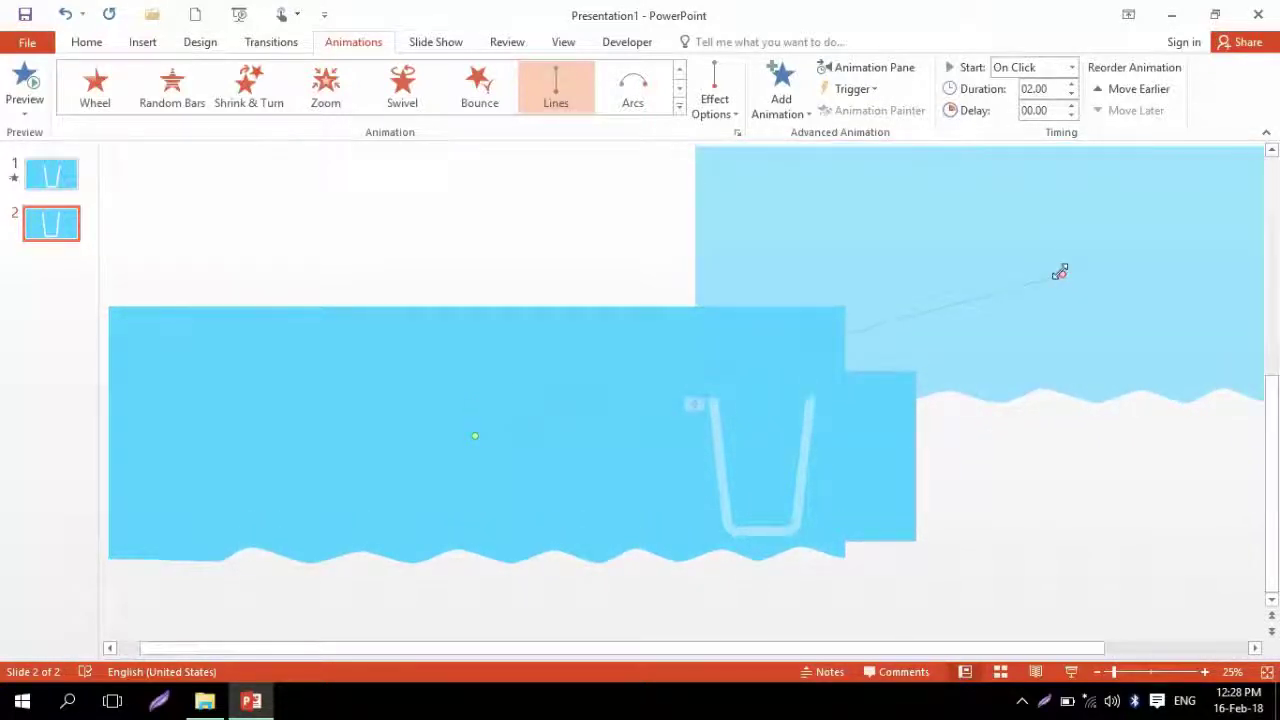
left_click_drag(1060, 273, 1071, 270)
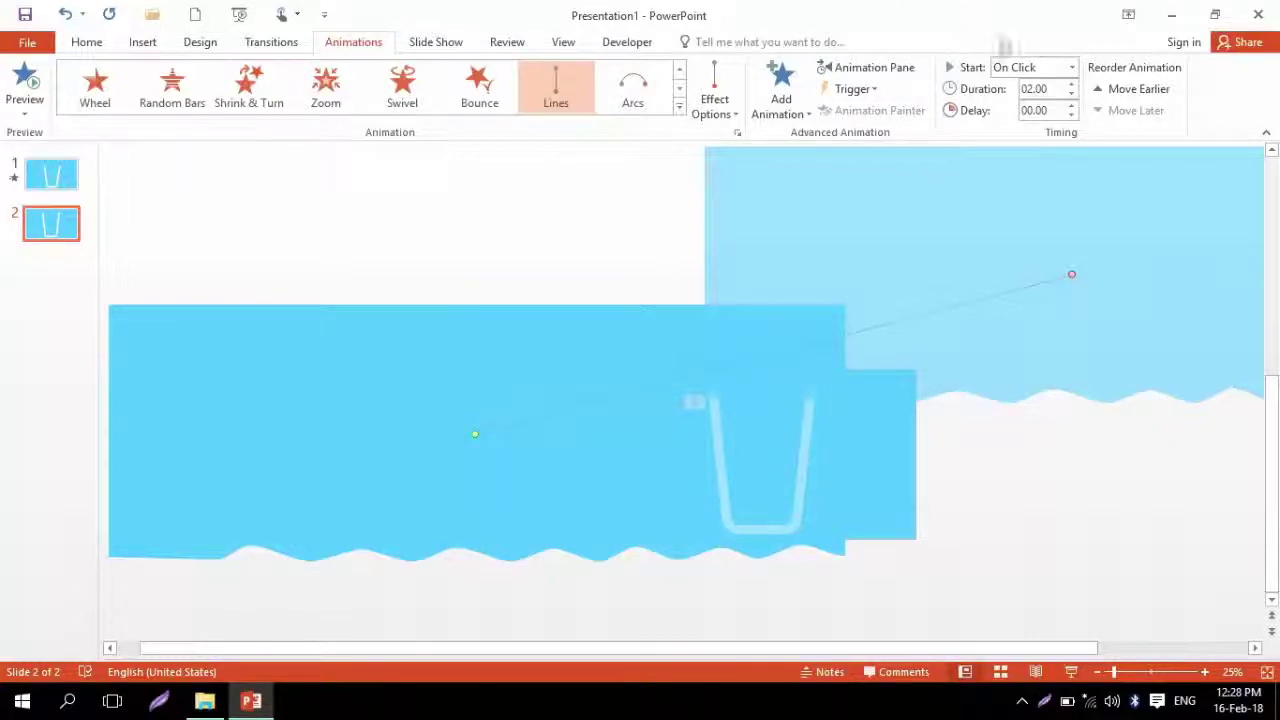
Set the wave motion to Start With Previous, Duration 02.00, Delay 00.50
left_click(1071, 67)
left_click(1045, 101)
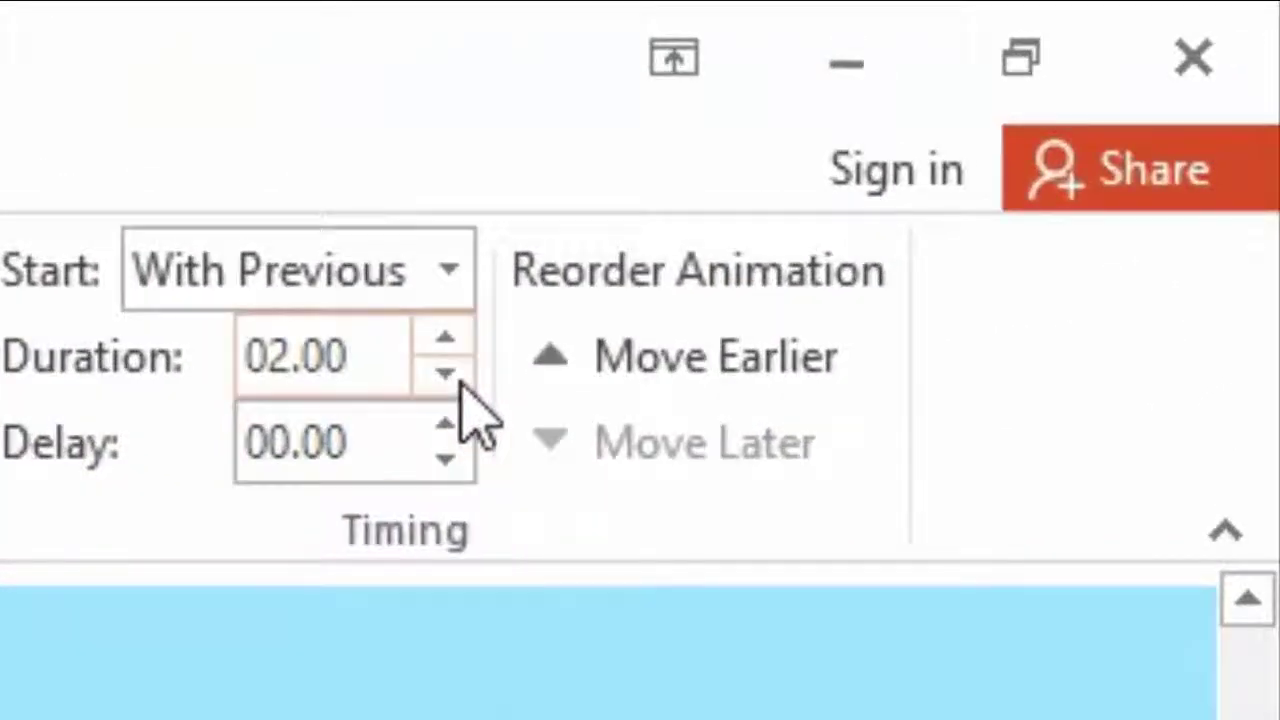
left_click(445, 372)
left_click(445, 372)
left_click(445, 340)
left_click(445, 340)
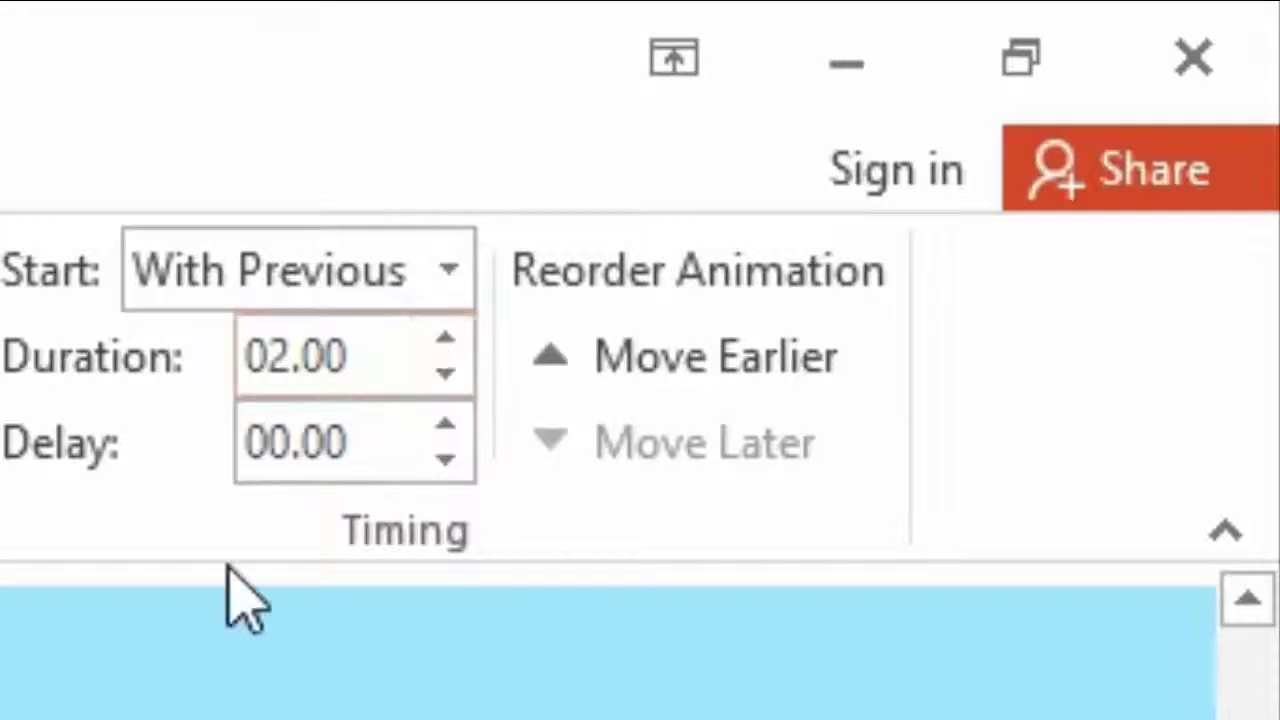
left_click(445, 427)
left_click(445, 427)
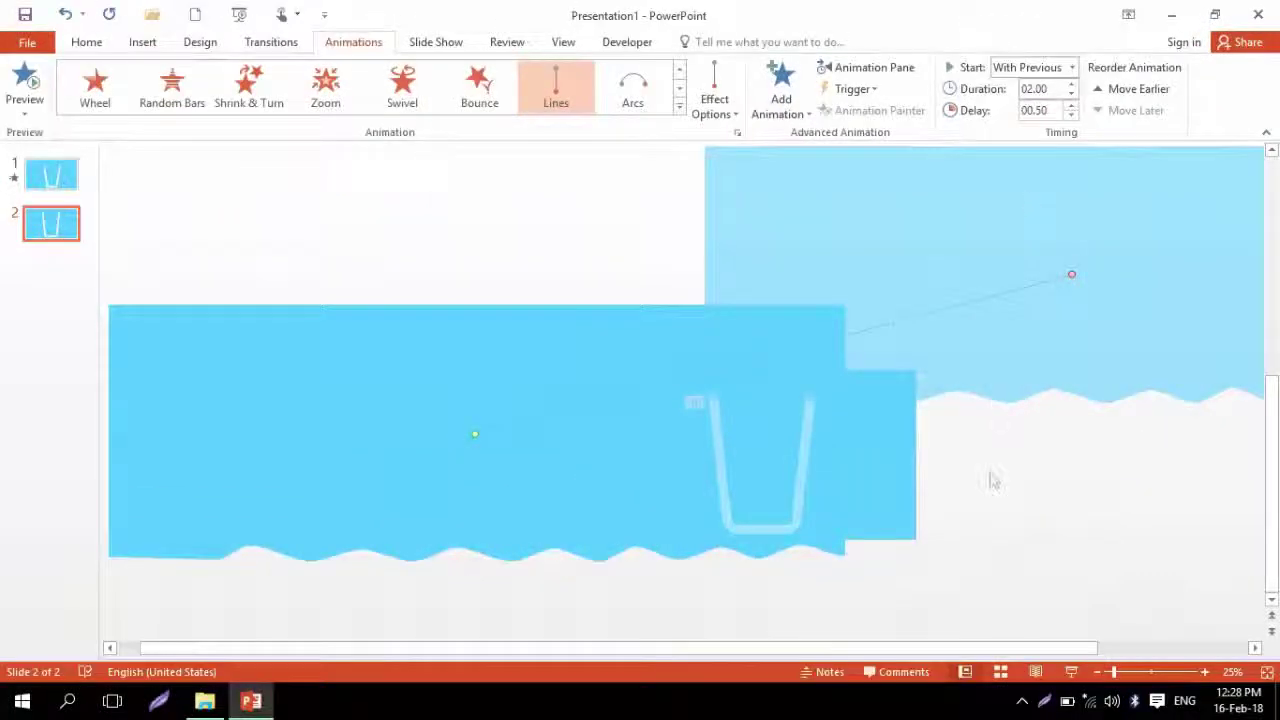
left_click(993, 483)
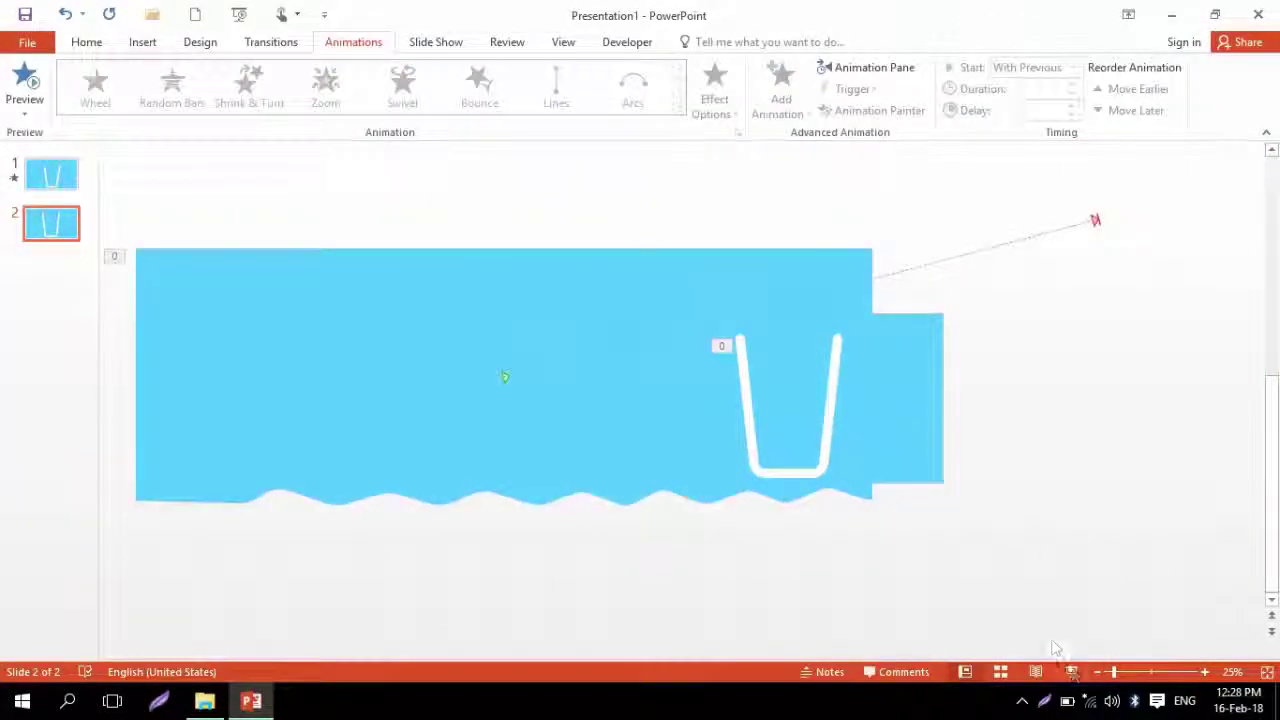
Play the slide show from the current slide to watch the water rise in the glass
left_click(1071, 671)
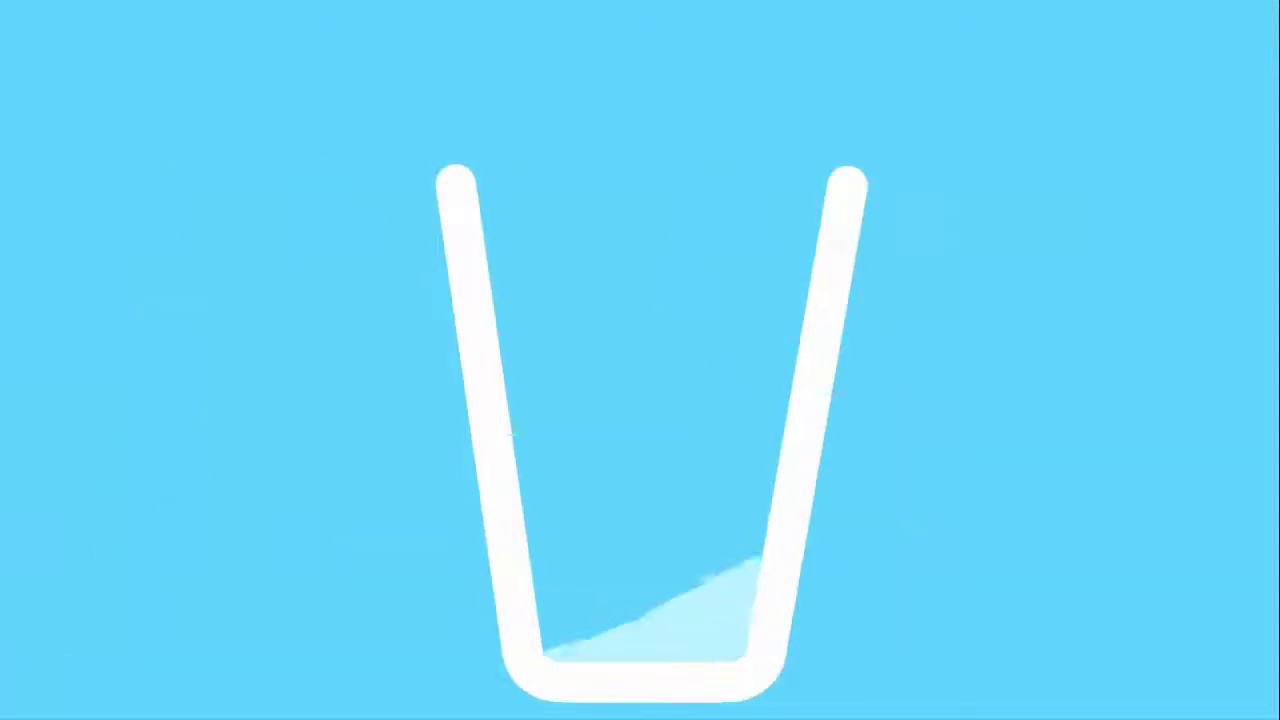